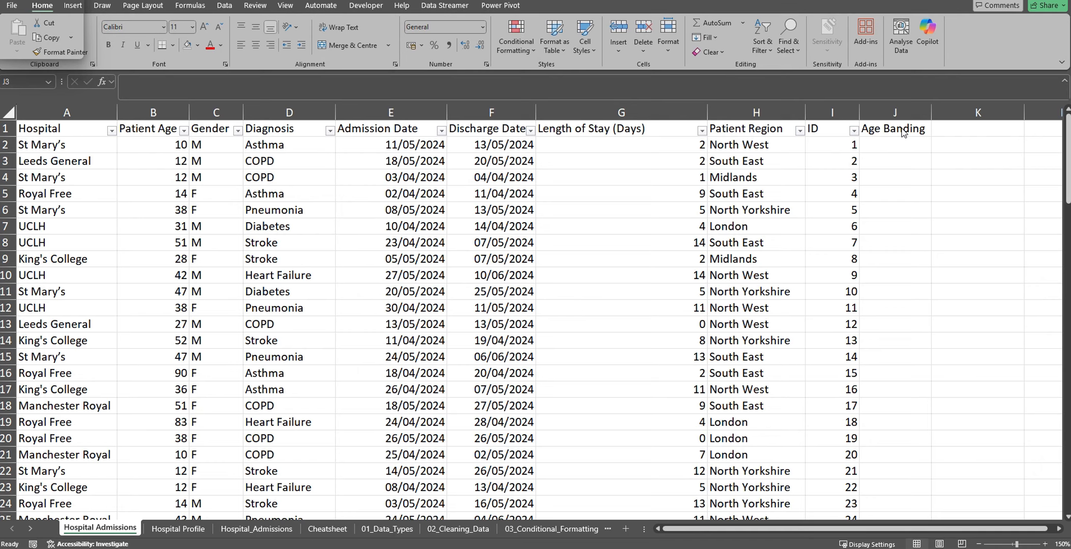
Step: Enter =IF(B2>18,"Adult","Child") in the first data cell of the Age Banding column
{"action": "left_click", "coordinate": [898, 146]}
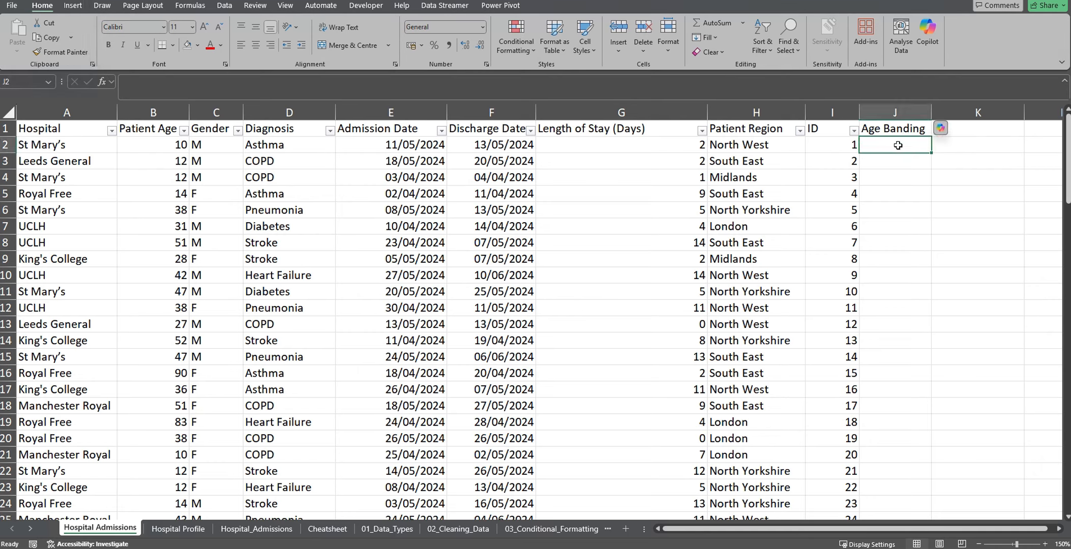
{"action": "type", "text": "="}
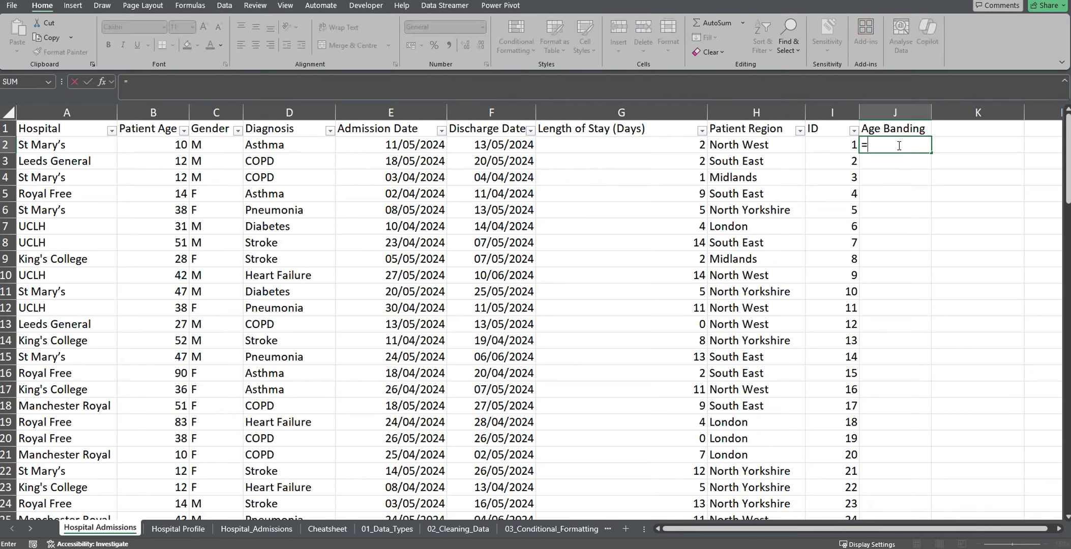
{"action": "type", "text": "IF"}
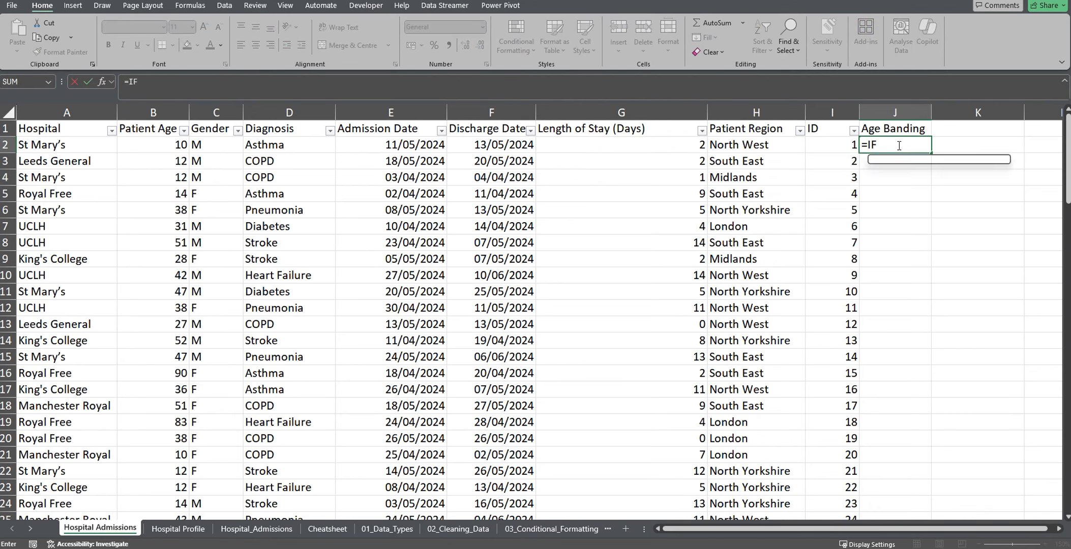
{"action": "type", "text": "("}
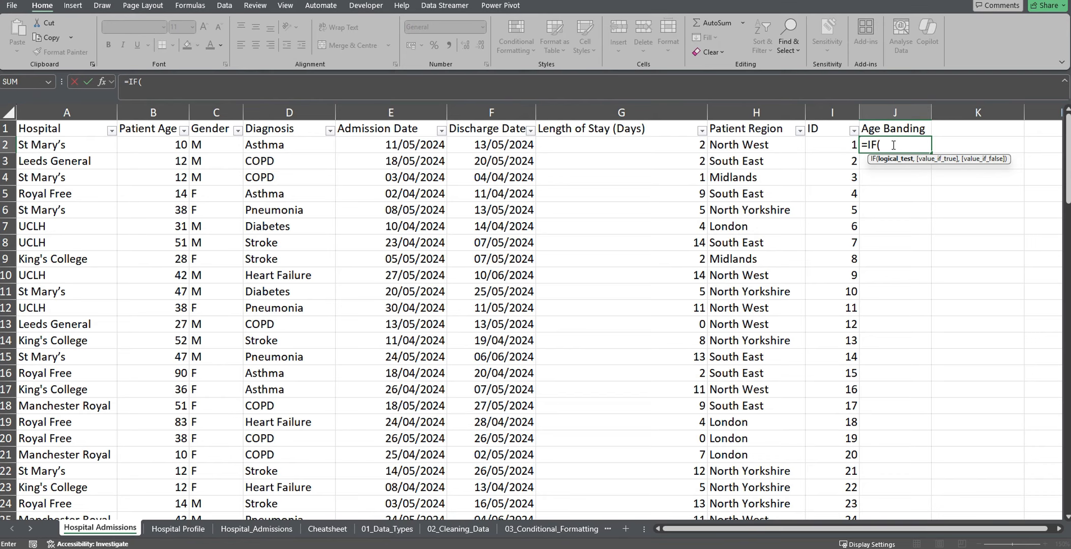
{"action": "left_click", "coordinate": [163, 150]}
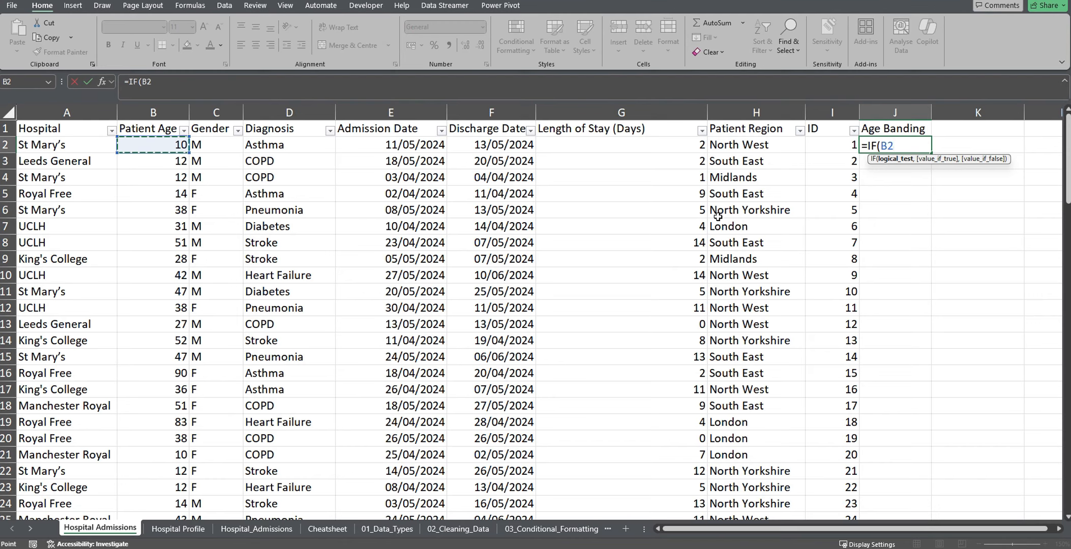
{"action": "type", "text": ">"}
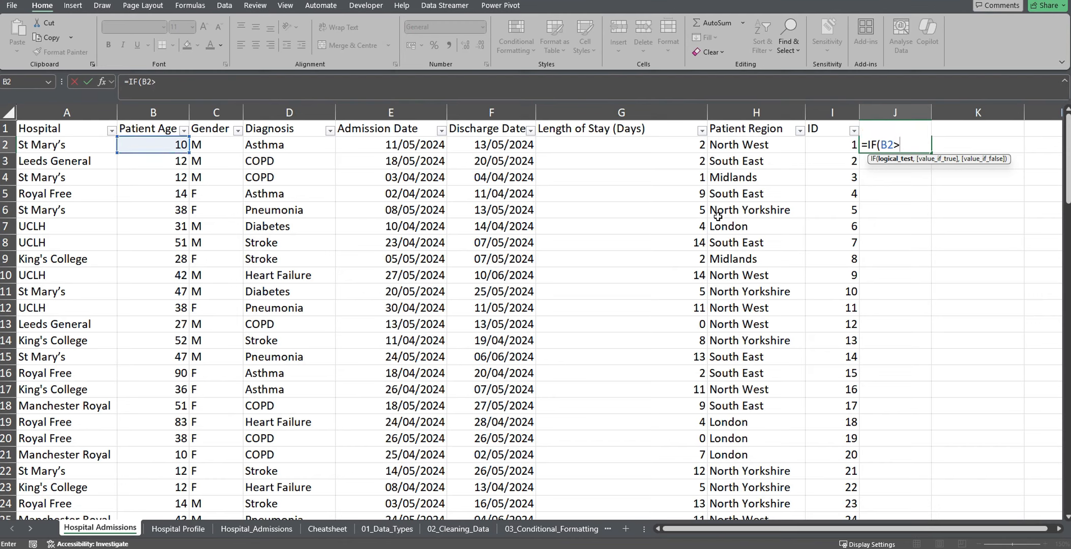
{"action": "type", "text": "18,"}
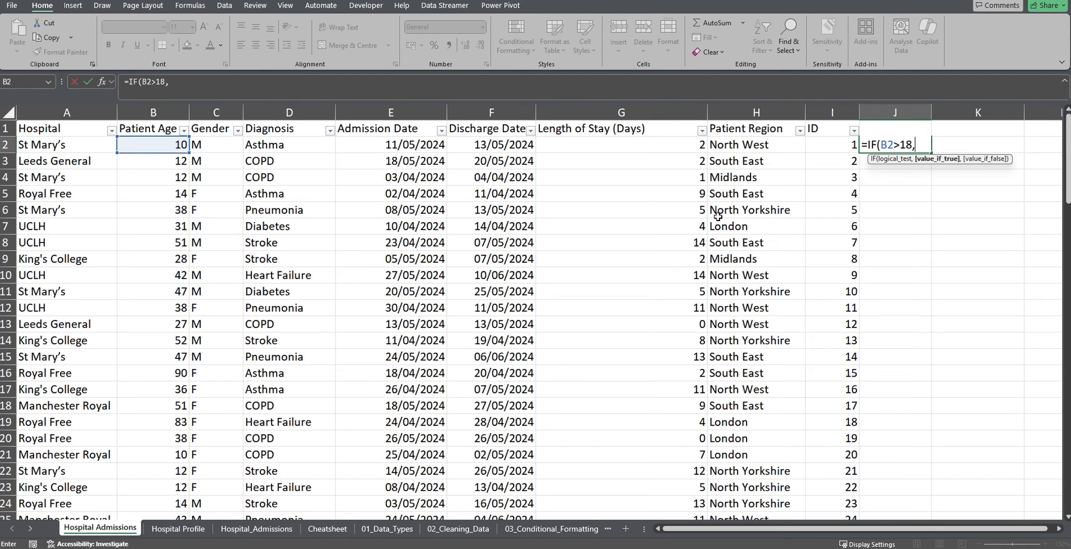
{"action": "type", "text": "\"Adult\","}
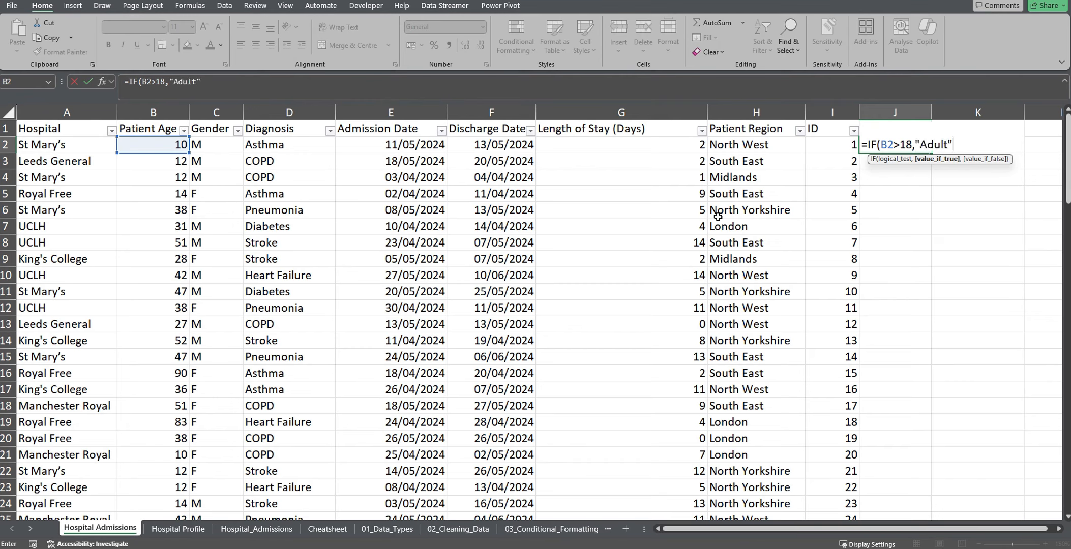
{"action": "type", "text": "\"Child"}
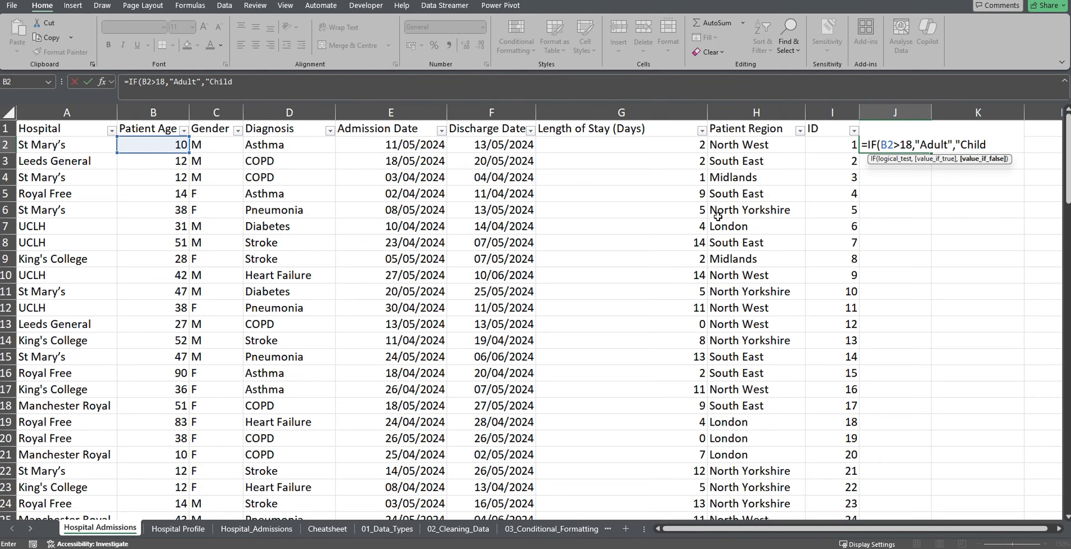
{"action": "type", "text": "\")"}
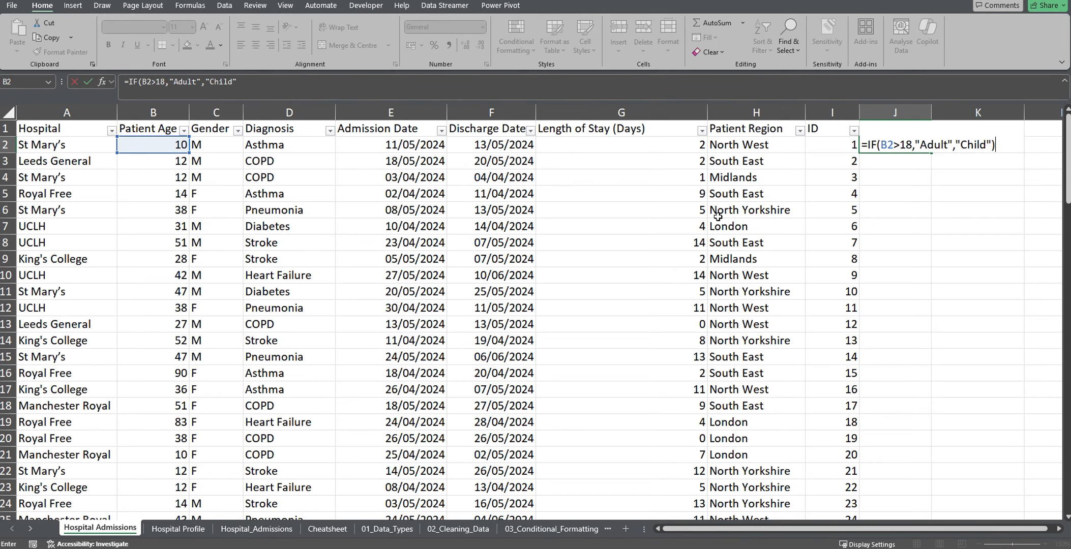
{"action": "key", "text": "Return"}
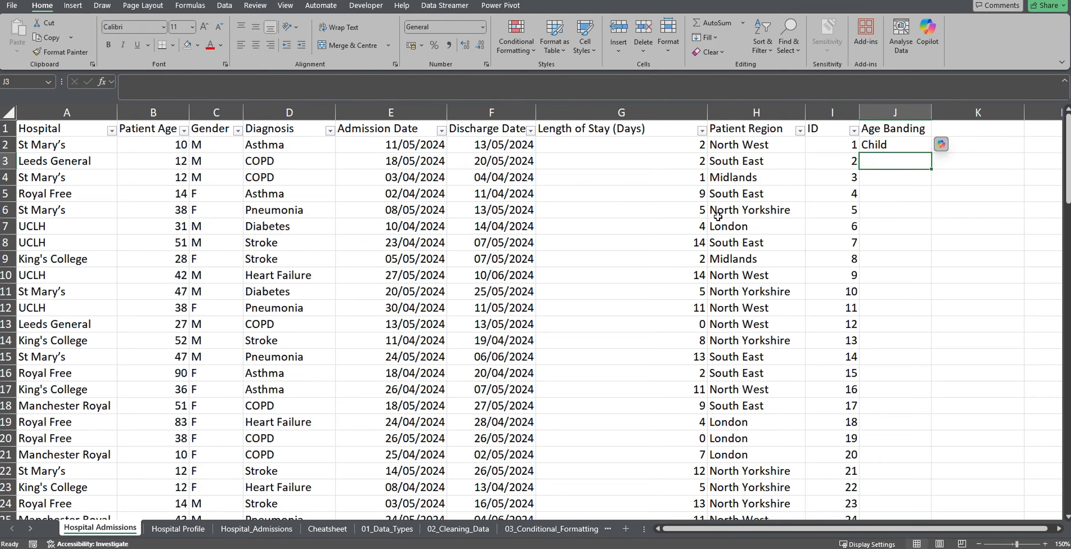
Step: Fill the Age Banding formula down to all patient rows and look through the filled column
{"action": "left_click", "coordinate": [895, 145]}
{"action": "double_click", "coordinate": [931, 153]}
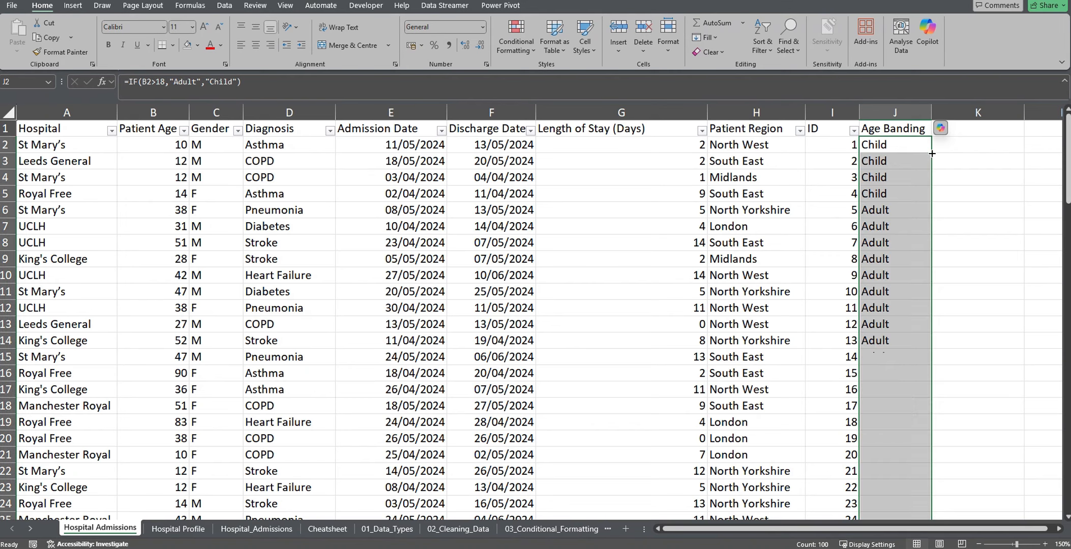
{"action": "scroll", "coordinate": [931, 153], "scroll_direction": "down", "scroll_amount": 20}
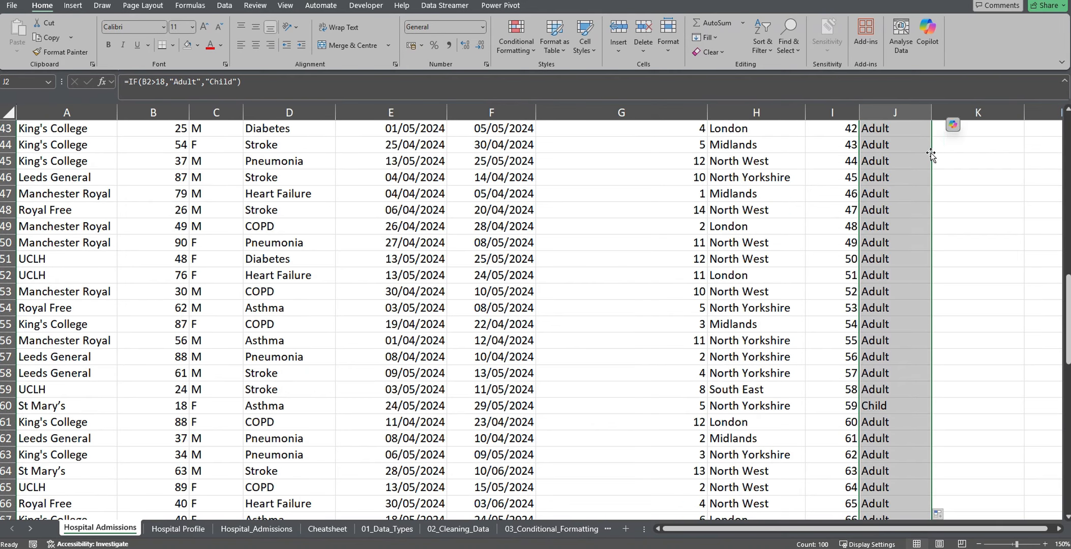
{"action": "scroll", "coordinate": [929, 156], "scroll_direction": "up", "scroll_amount": 20}
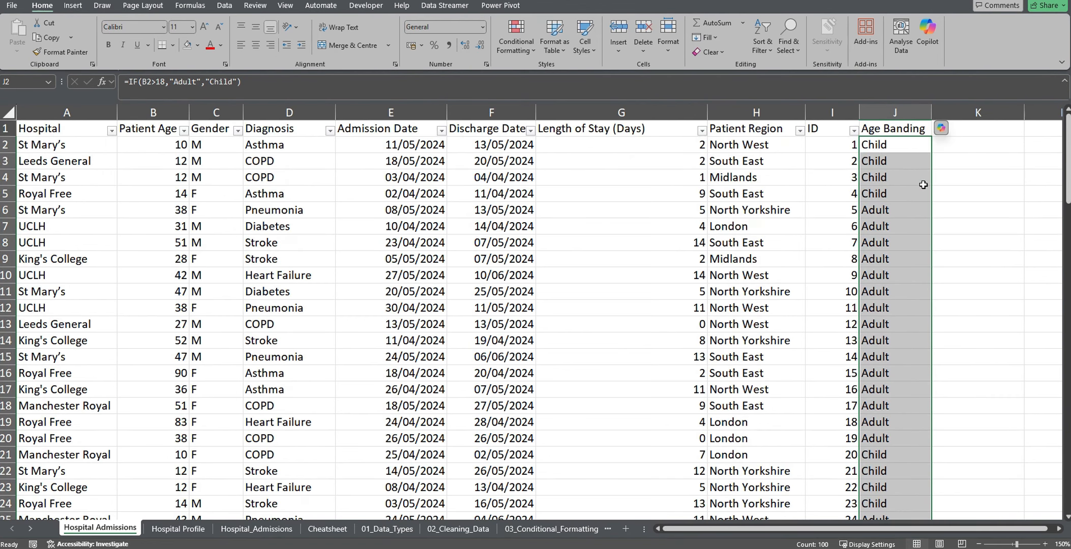
{"action": "left_click", "coordinate": [887, 177]}
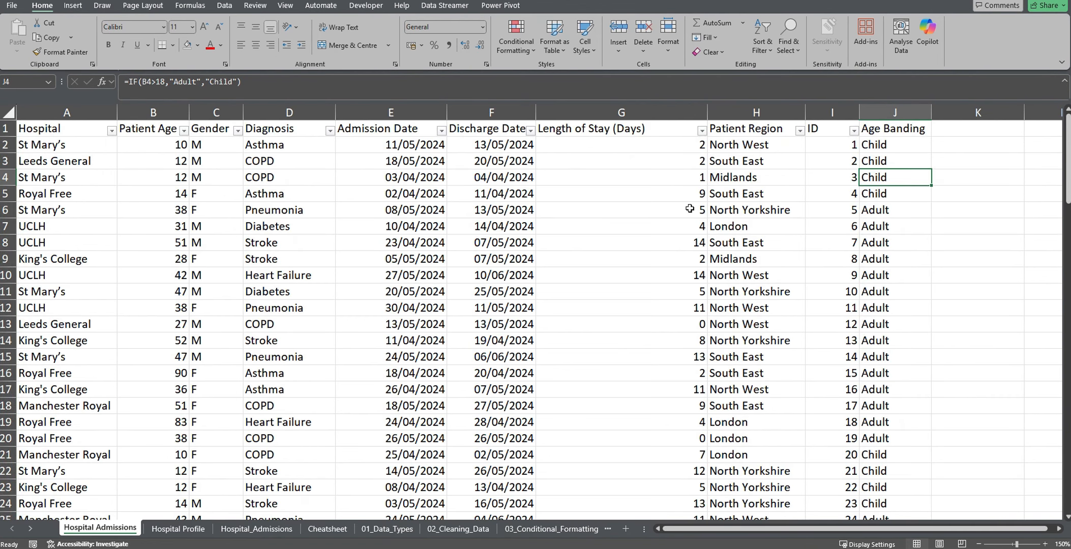
{"action": "left_click", "coordinate": [964, 127]}
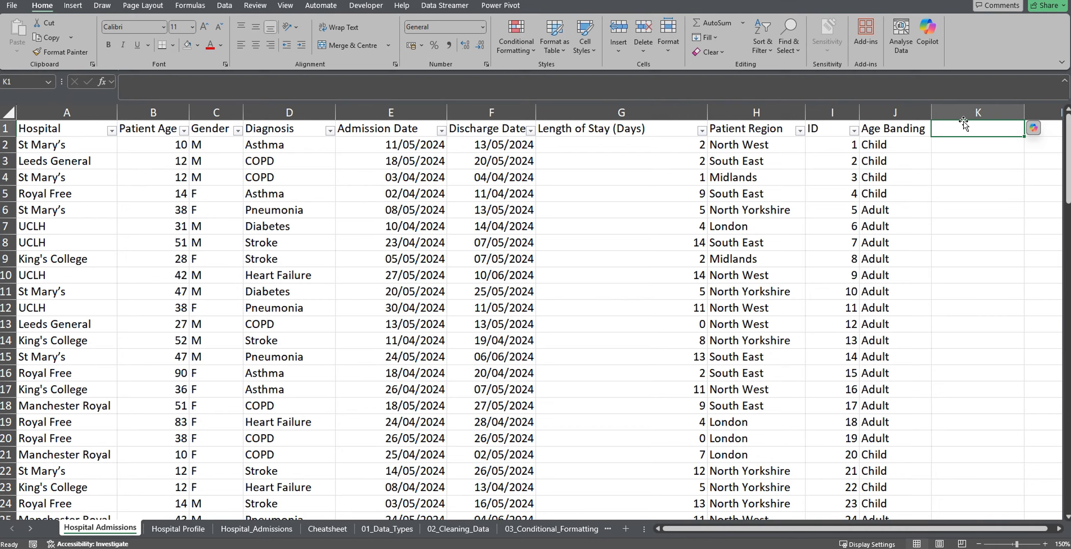
{"action": "key", "text": "Left"}
{"action": "key", "text": "Down"}
{"action": "key", "text": "Left"}
{"action": "key", "text": "Left"}
{"action": "key", "text": "Left"}
{"action": "key", "text": "Left"}
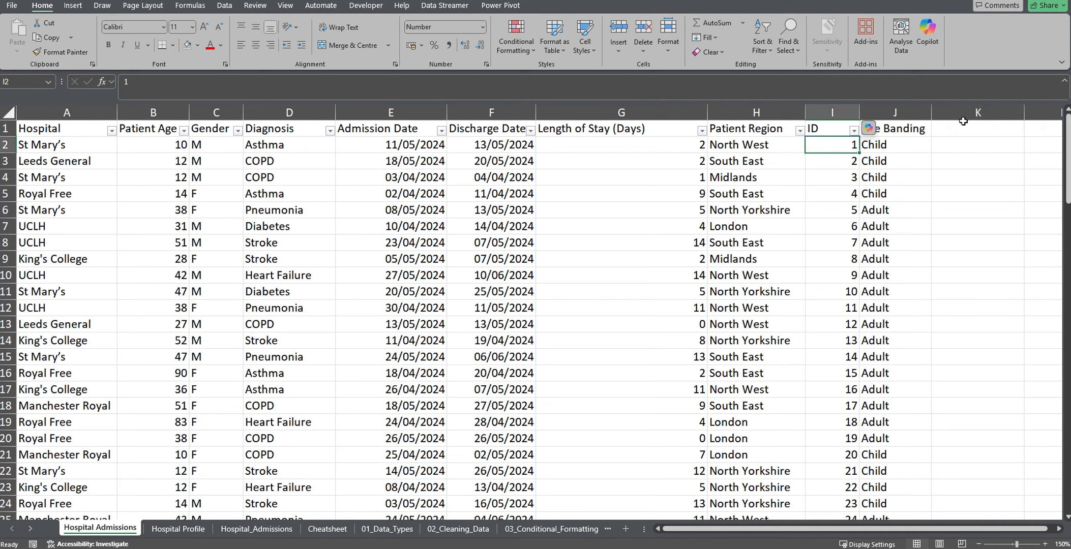
{"action": "key", "text": "Home"}
{"action": "key", "text": "Right"}
{"action": "key", "text": "Right"}
{"action": "key", "text": "Right"}
{"action": "key", "text": "Right"}
{"action": "key", "text": "Right"}
{"action": "key", "text": "Right"}
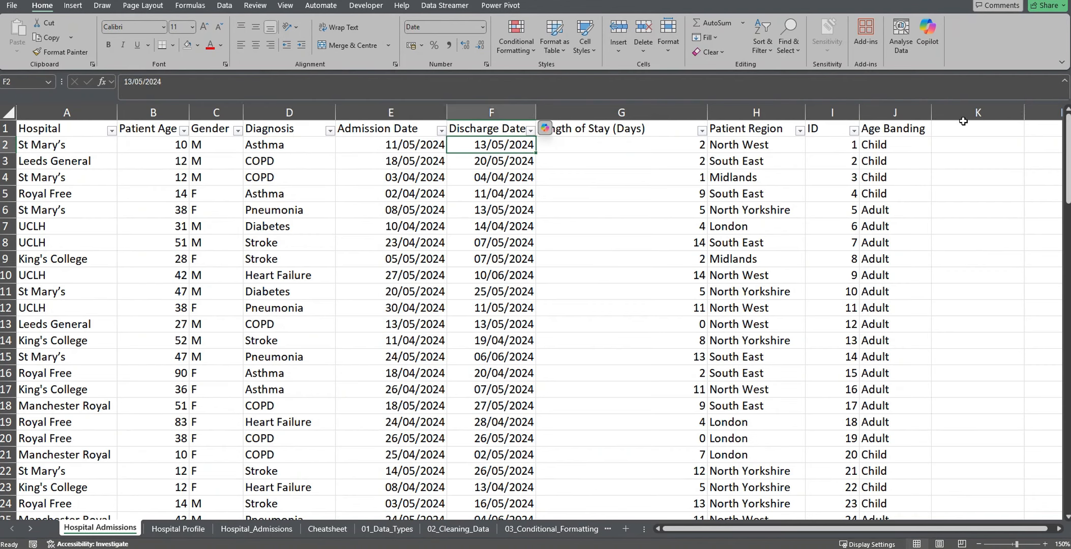
{"action": "key", "text": "Left"}
{"action": "key", "text": "Left"}
{"action": "key", "text": "Left"}
{"action": "key", "text": "Right"}
{"action": "key", "text": "Right"}
{"action": "key", "text": "Right"}
{"action": "key", "text": "Right"}
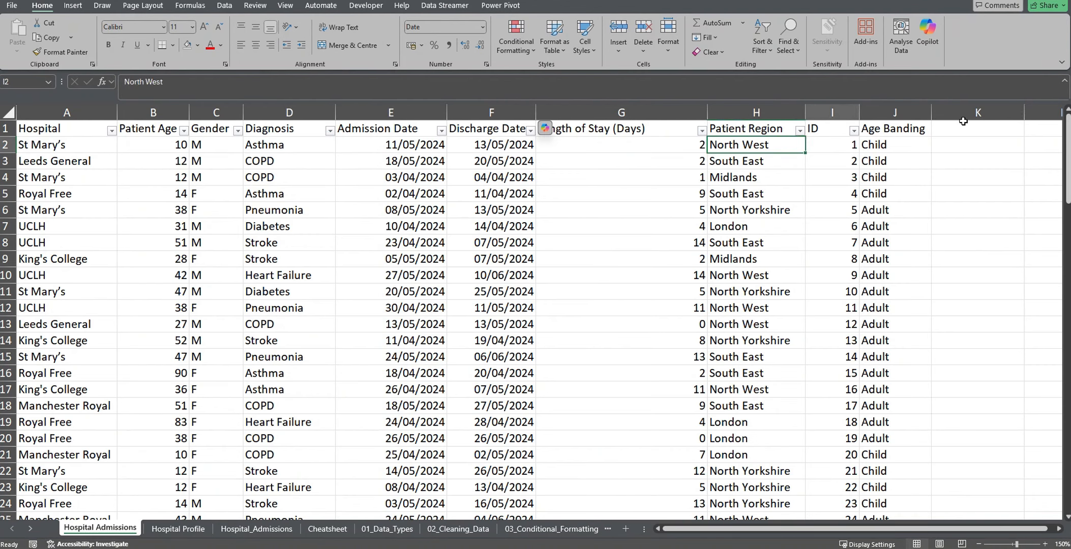
Step: Add the header "Child Stroke Flag" in cell K1, beside Age Banding
{"action": "key", "text": "Right"}
{"action": "key", "text": "Right"}
{"action": "key", "text": "Right"}
{"action": "key", "text": "Up"}
{"action": "key", "text": "Left"}
{"action": "key", "text": "Right"}
{"action": "type", "text": "CYP"}
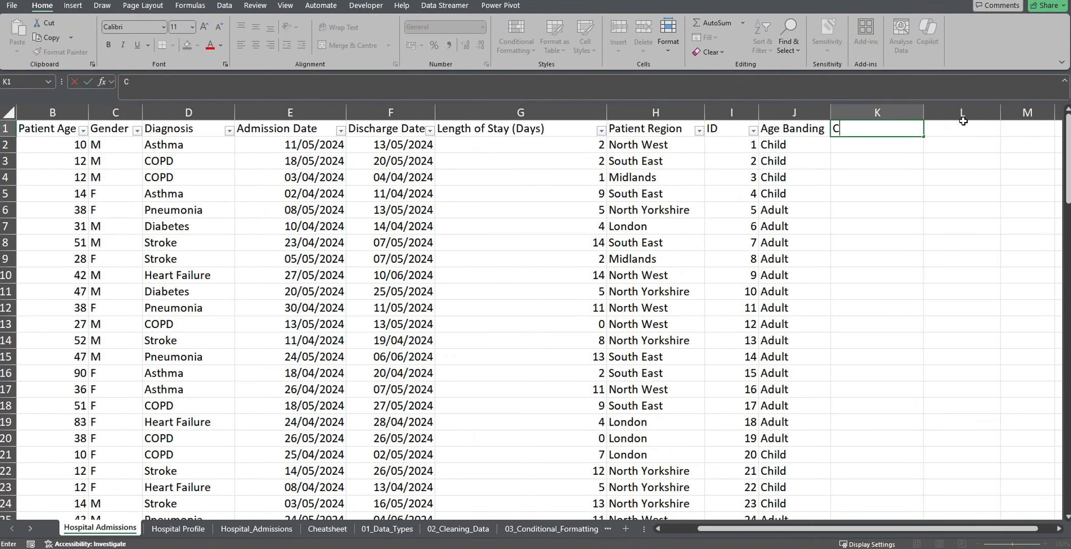
{"action": "key", "text": "BackSpace"}
{"action": "key", "text": "BackSpace"}
{"action": "key", "text": "BackSpace"}
{"action": "type", "text": "Child Stroke Flag"}
{"action": "key", "text": "Return"}
Step: Begin an IF formula in K2 that tests whether the Age Banding cell J2 equals "Child"
{"action": "type", "text": "=IF("}
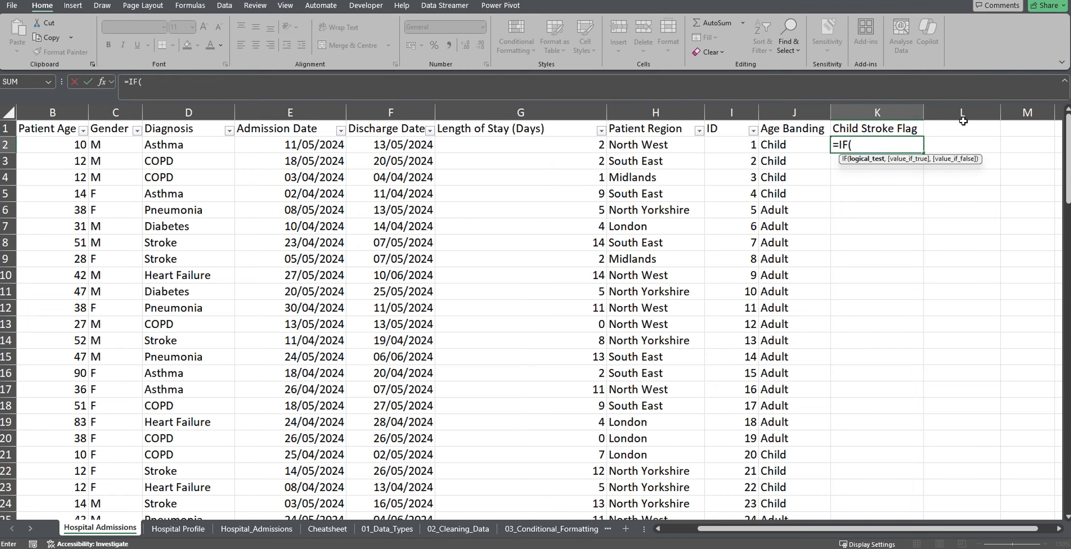
{"action": "key", "text": "Left"}
{"action": "key", "text": "Left"}
{"action": "key", "text": "Right"}
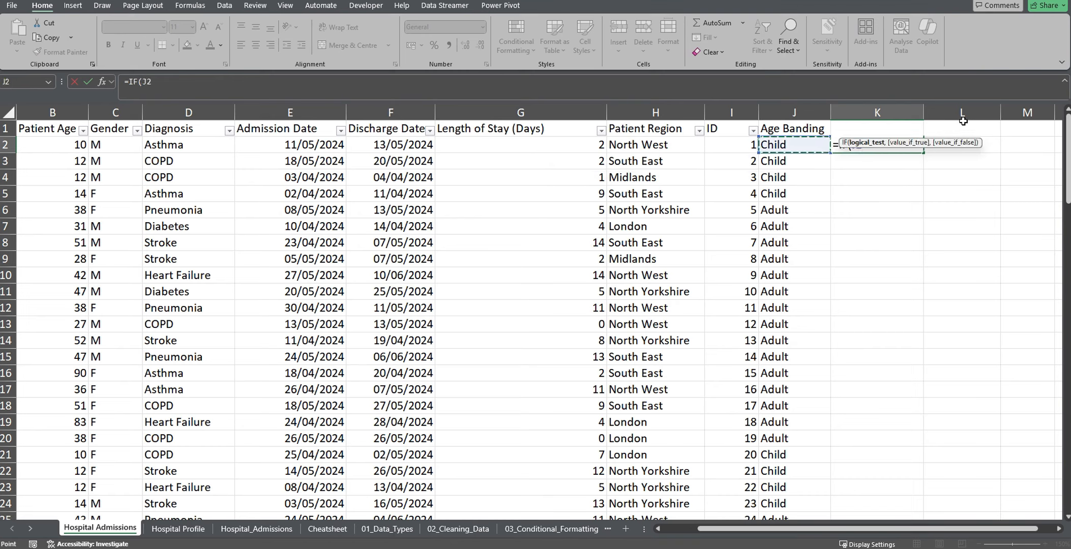
{"action": "type", "text": "="}
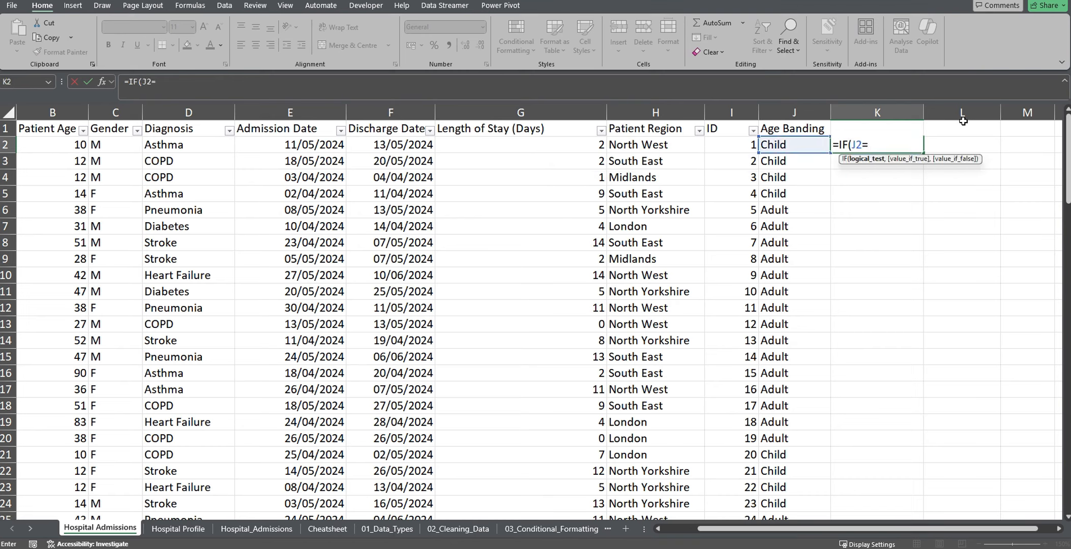
{"action": "type", "text": "\"Child\""}
{"action": "key", "text": "Return"}
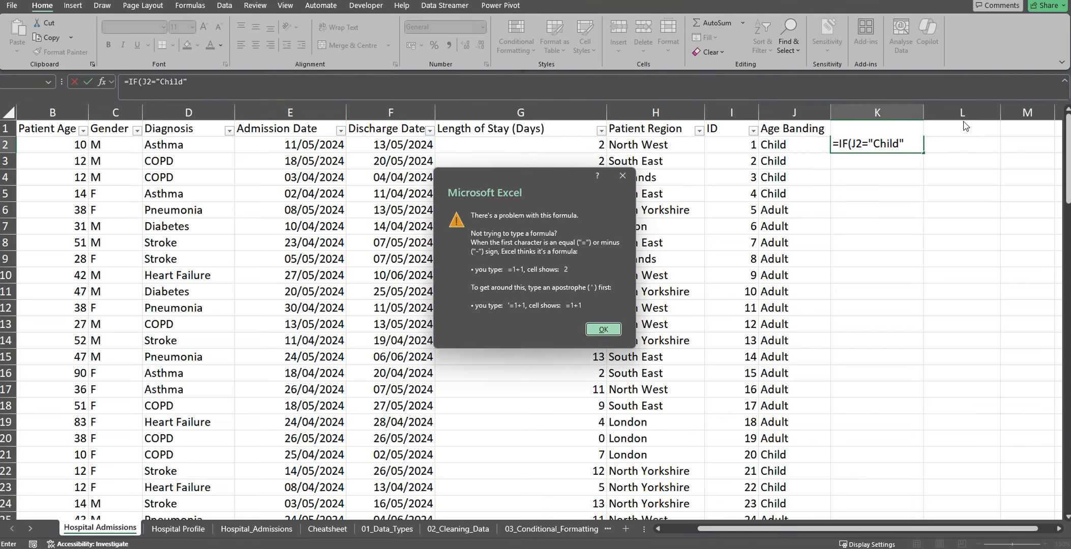
{"action": "key", "text": "Return"}
Step: Extend the K2 formula with AND to read =IF(AND(J2="Child",D2="Stroke"),"Yes","No") and enter it
{"action": "left_click", "coordinate": [853, 145]}
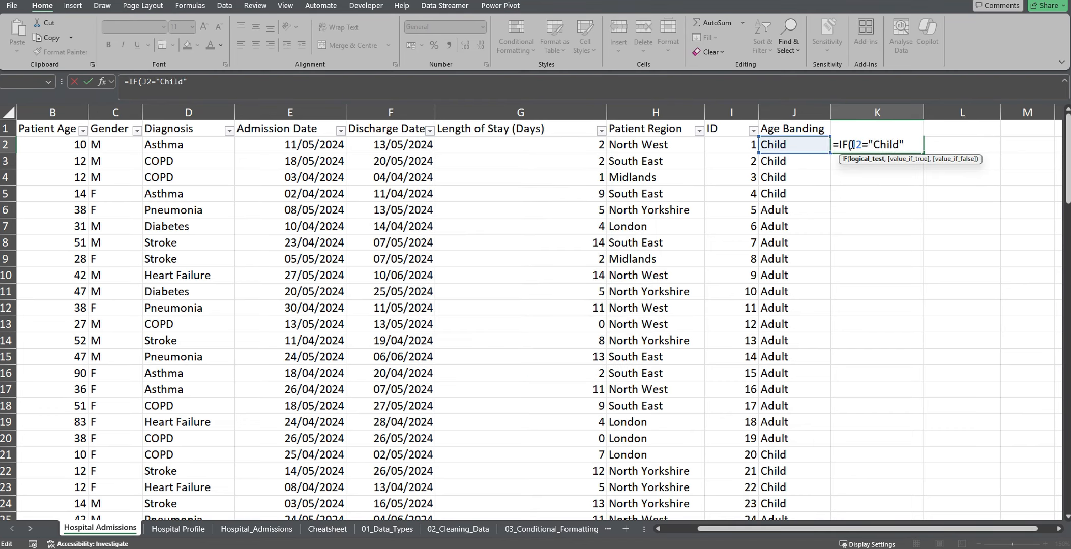
{"action": "type", "text": "AND("}
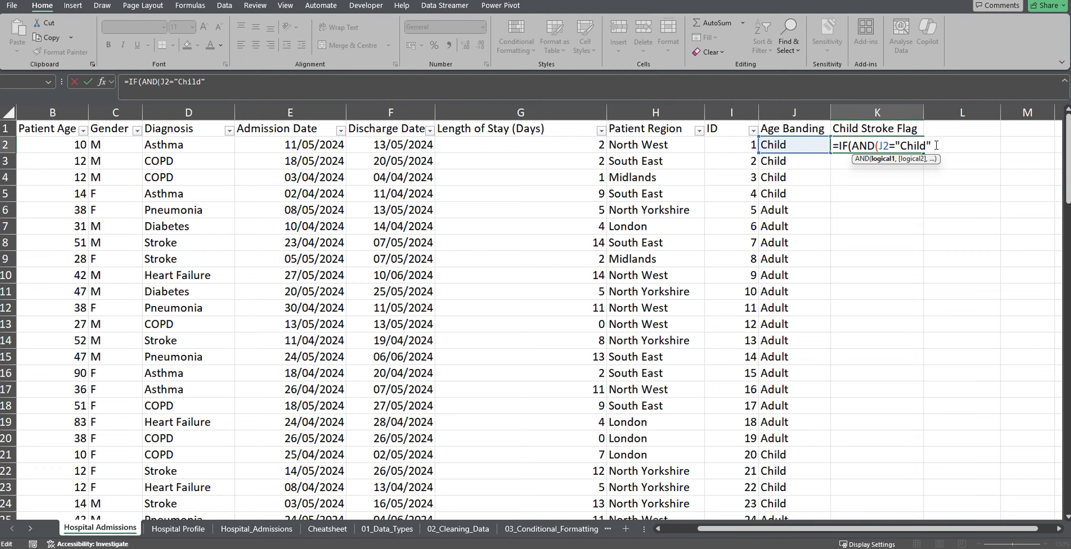
{"action": "type", "text": ","}
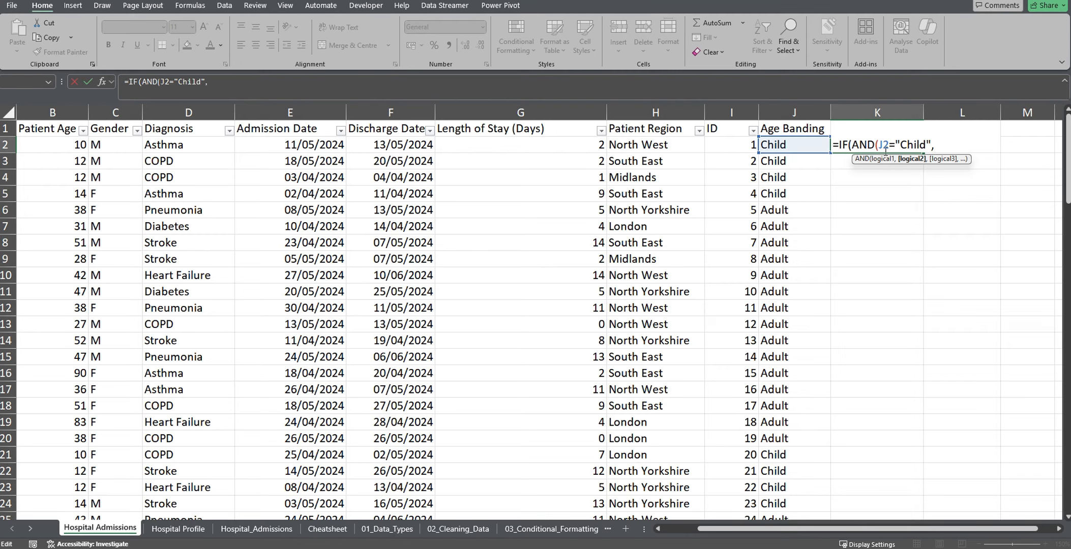
{"action": "left_click", "coordinate": [170, 146]}
{"action": "type", "text": "=\""}
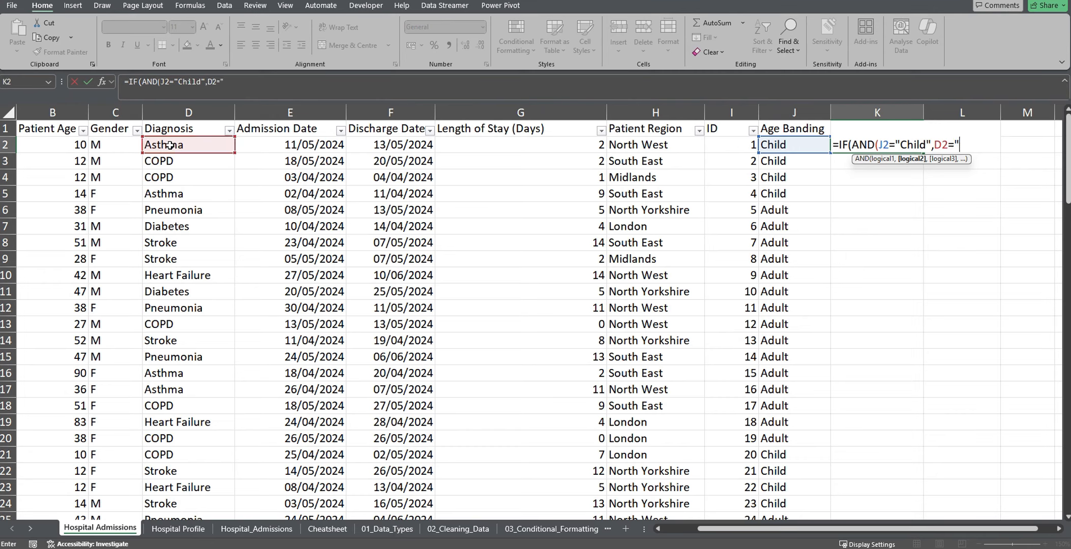
{"action": "type", "text": "Stroke\"),"}
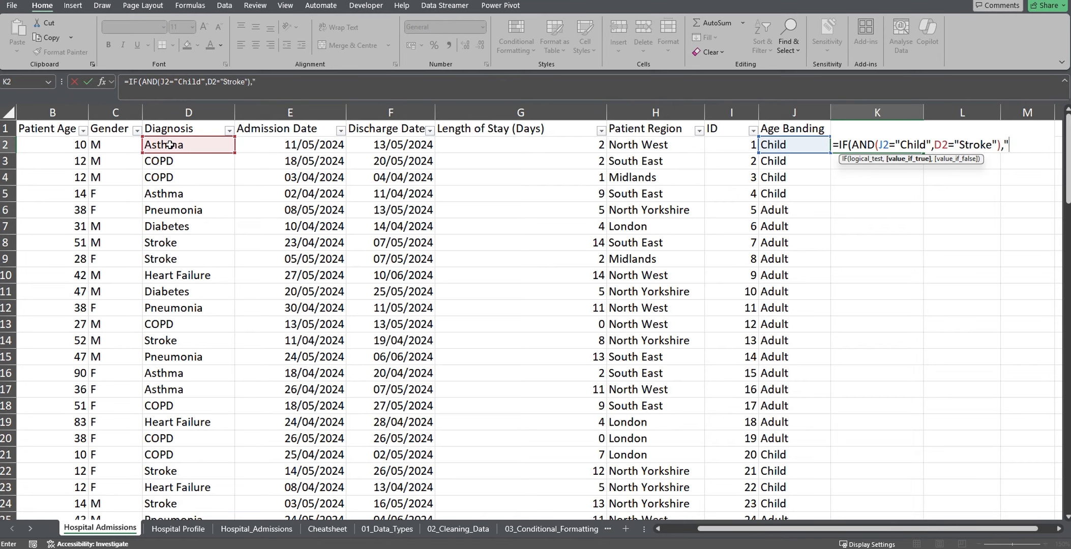
{"action": "type", "text": "\"Yes\",\"No)"}
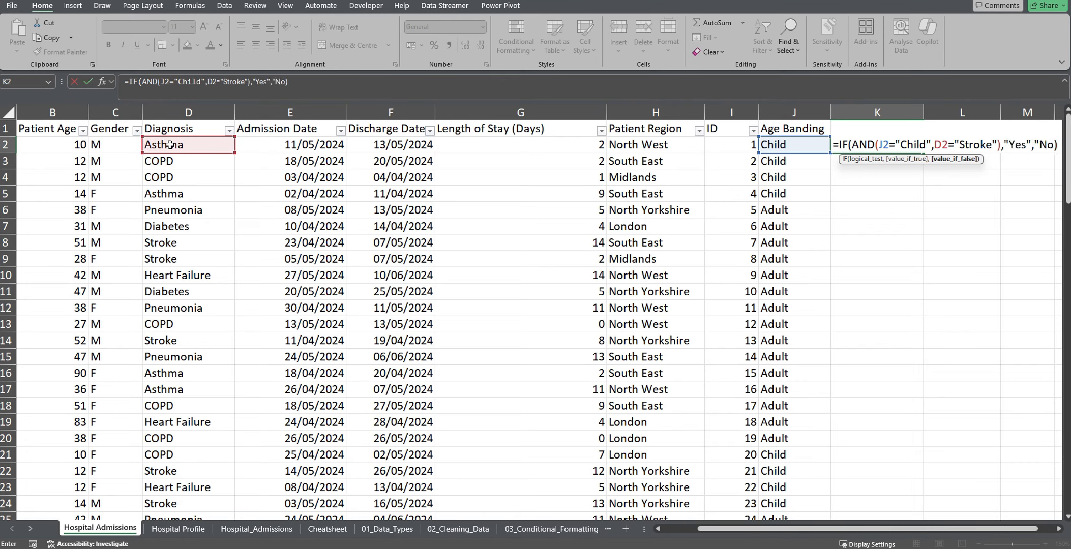
{"action": "key", "text": "Return"}
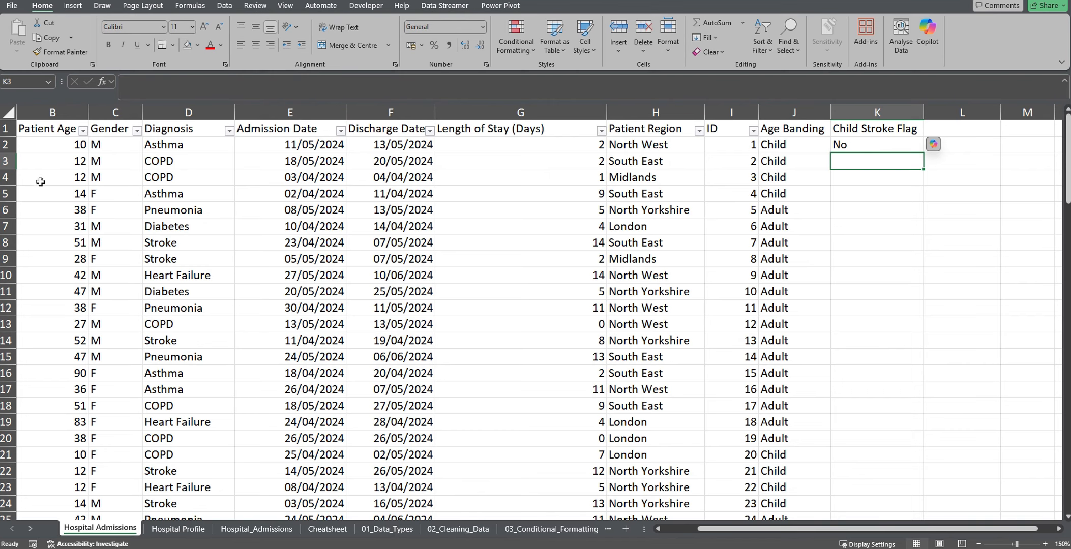
Step: Check the first patient's age band and diagnosis, and fill the Child Stroke Flag formula down all rows
{"action": "left_click", "coordinate": [794, 147]}
{"action": "left_click", "coordinate": [179, 144]}
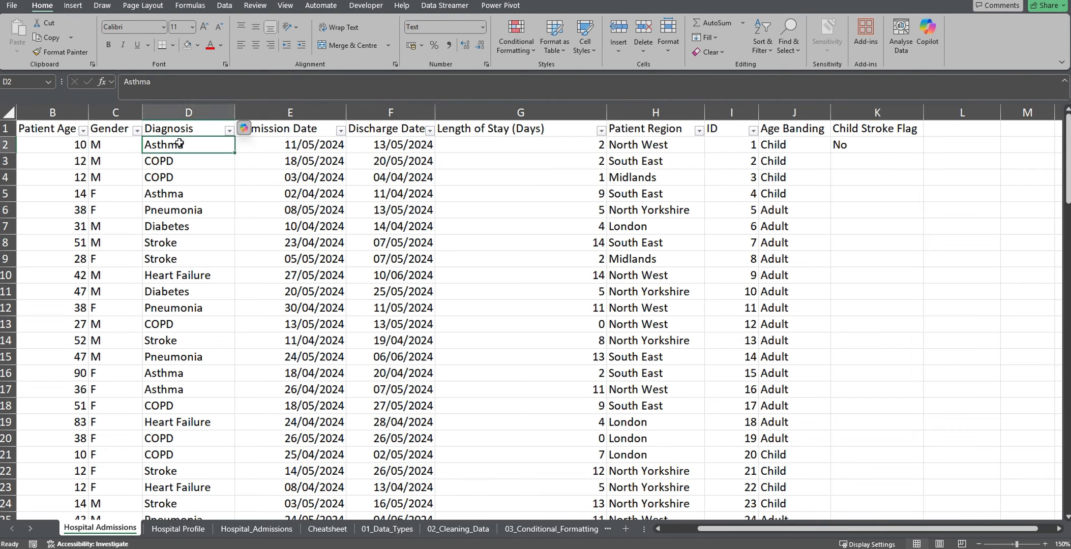
{"action": "left_click", "coordinate": [809, 196]}
{"action": "left_click", "coordinate": [884, 145]}
{"action": "double_click", "coordinate": [923, 152]}
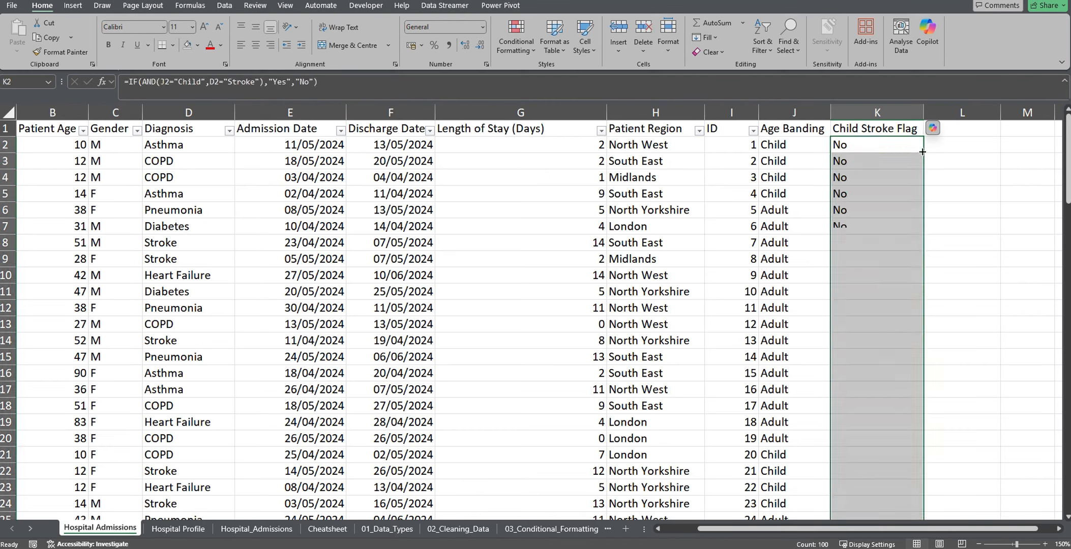
Step: Remove and reapply the header filters so they also cover the Child Stroke Flag column
{"action": "left_click", "coordinate": [873, 128]}
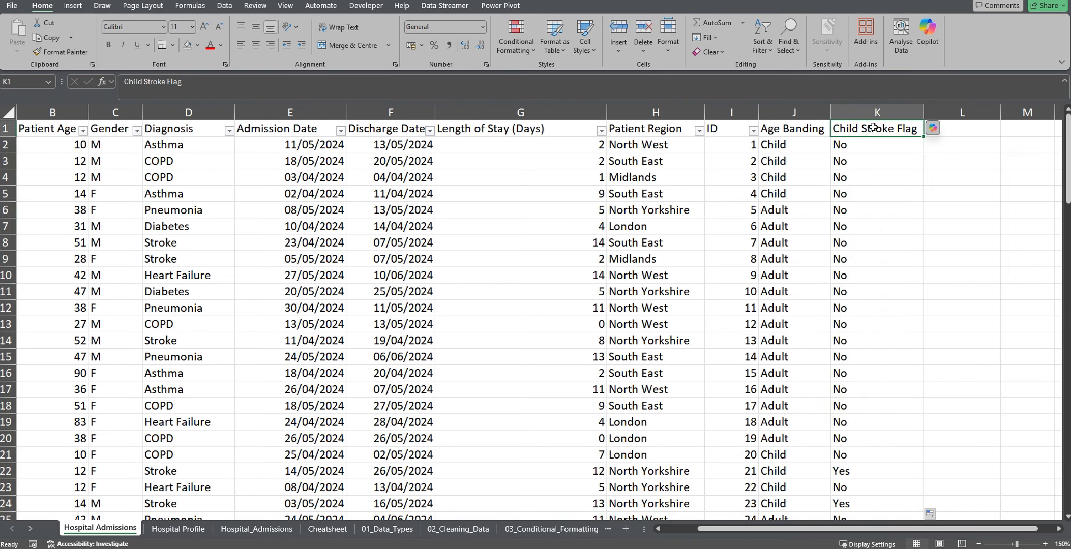
{"action": "left_click", "coordinate": [762, 40]}
{"action": "left_click", "coordinate": [774, 116]}
{"action": "left_click", "coordinate": [762, 40]}
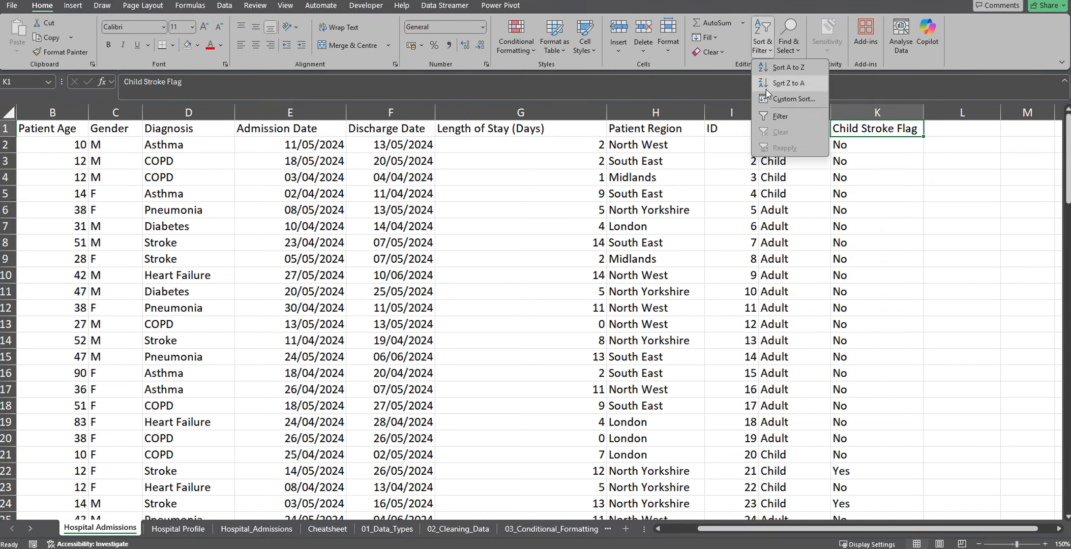
{"action": "left_click", "coordinate": [772, 116]}
Step: Filter the Child Stroke Flag column to Yes only to view the flagged patients, and show all rows again
{"action": "left_click", "coordinate": [919, 131]}
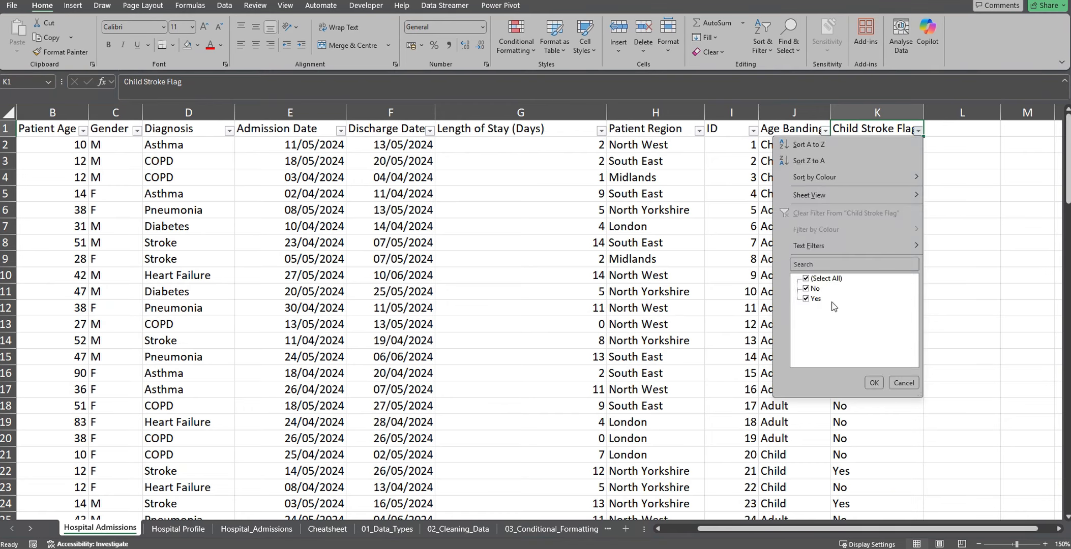
{"action": "left_click", "coordinate": [806, 278]}
{"action": "left_click", "coordinate": [816, 300]}
{"action": "left_click", "coordinate": [873, 382]}
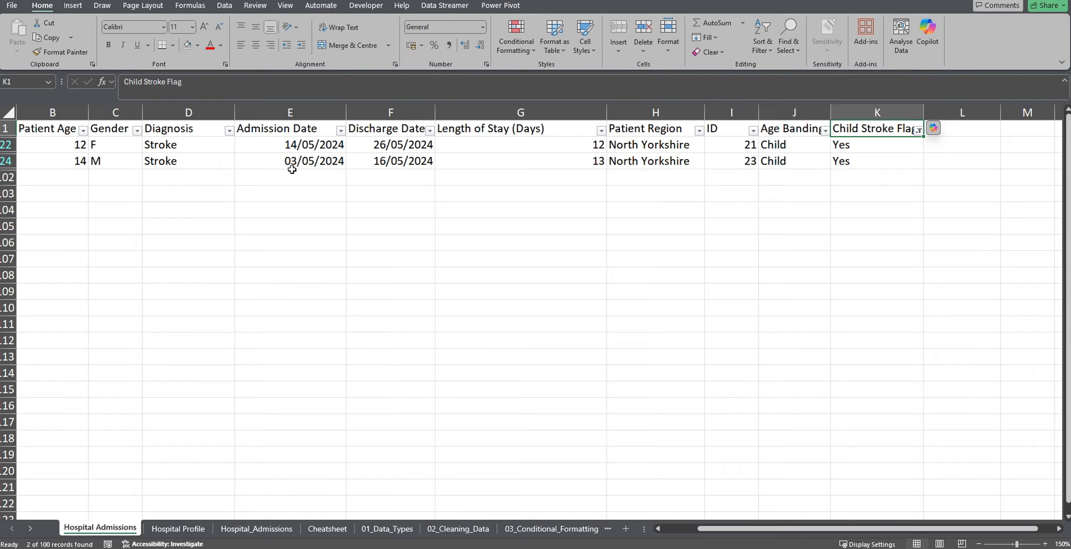
{"action": "left_click", "coordinate": [918, 130]}
{"action": "left_click", "coordinate": [829, 280]}
{"action": "left_click", "coordinate": [875, 382]}
{"action": "left_click", "coordinate": [879, 176]}
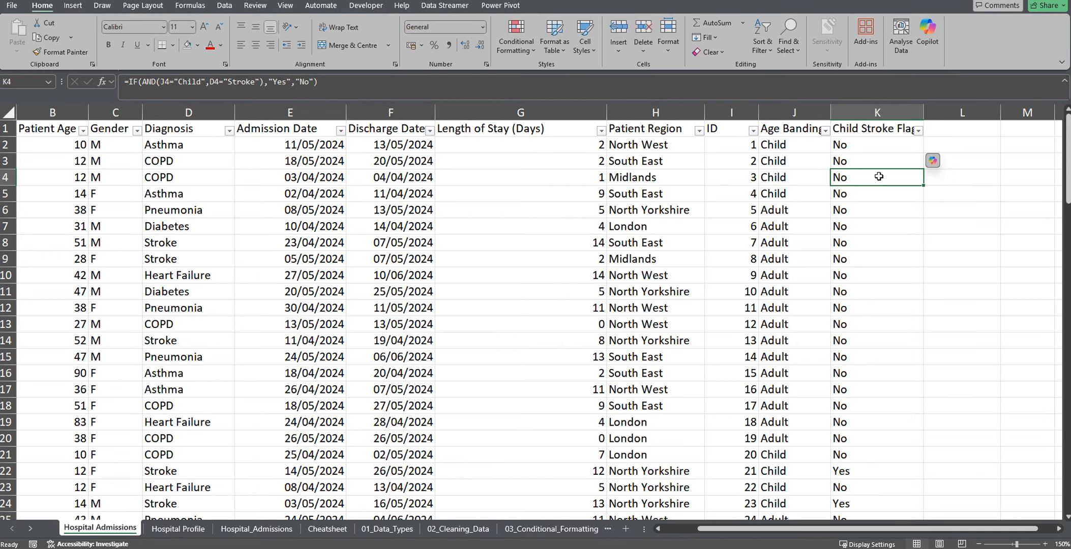
Step: Filter the Hospital column to Manchester Royal and check the patient regions of its admissions
{"action": "left_click", "coordinate": [656, 129]}
{"action": "left_click_drag", "start_coordinate": [871, 529], "coordinate": [834, 534]}
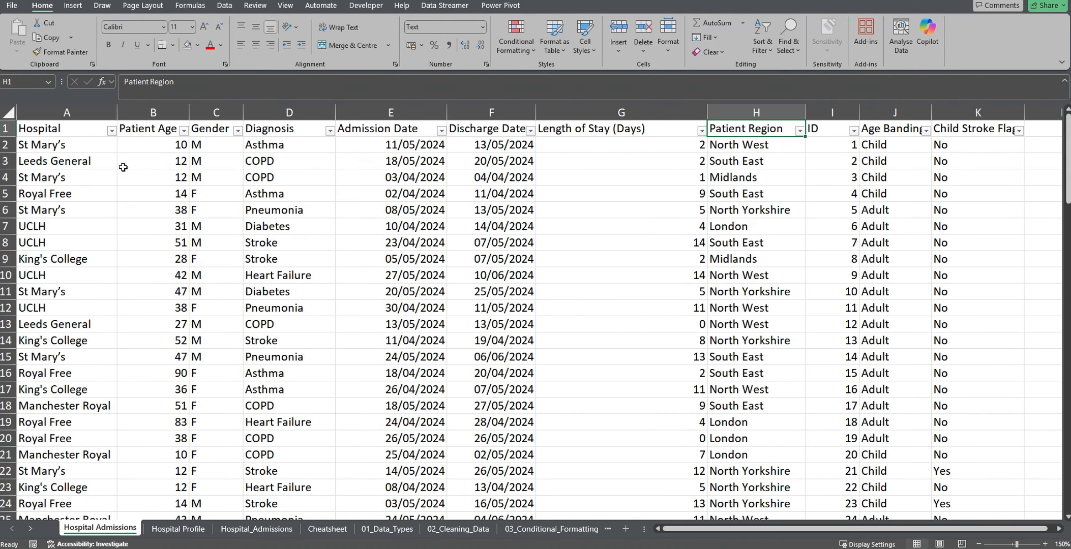
{"action": "left_click", "coordinate": [111, 130]}
{"action": "left_click", "coordinate": [775, 147]}
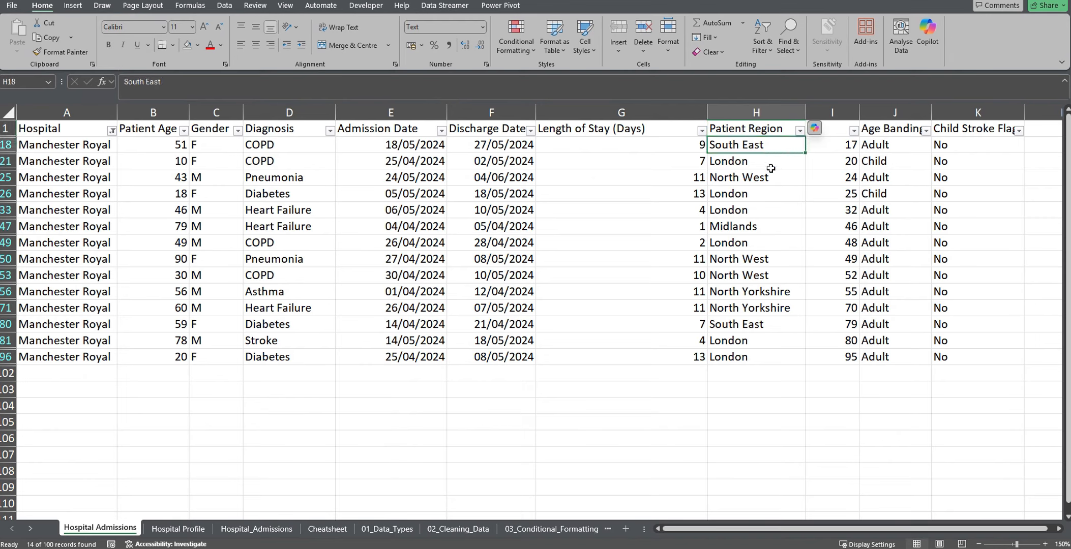
{"action": "left_click", "coordinate": [771, 166]}
{"action": "left_click", "coordinate": [770, 179]}
{"action": "left_click", "coordinate": [768, 211]}
{"action": "left_click", "coordinate": [765, 224]}
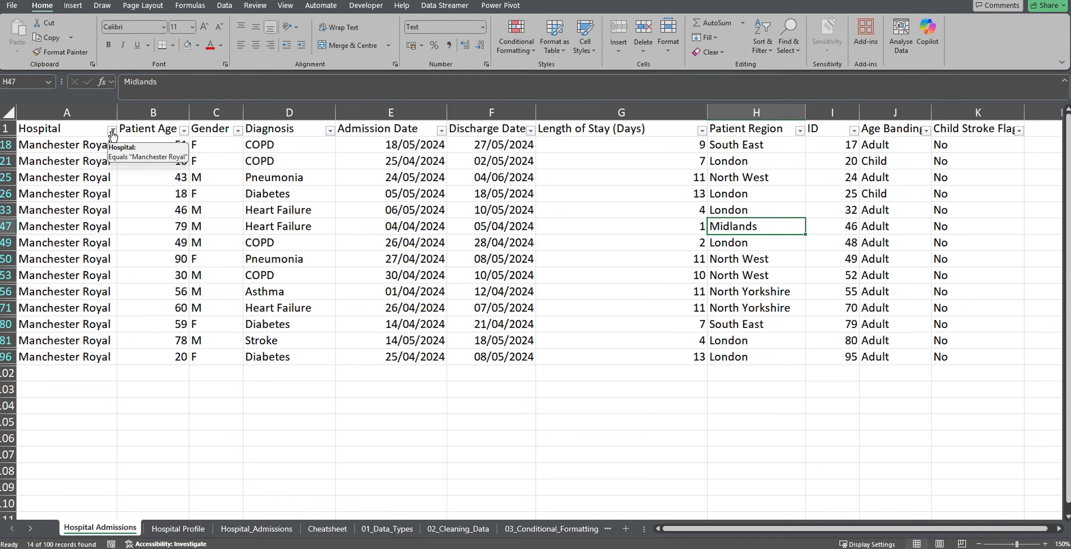
Step: Look up the region of each hospital on the Hospital Profile sheet, including the three London hospitals
{"action": "left_click", "coordinate": [178, 529]}
{"action": "left_click", "coordinate": [233, 266]}
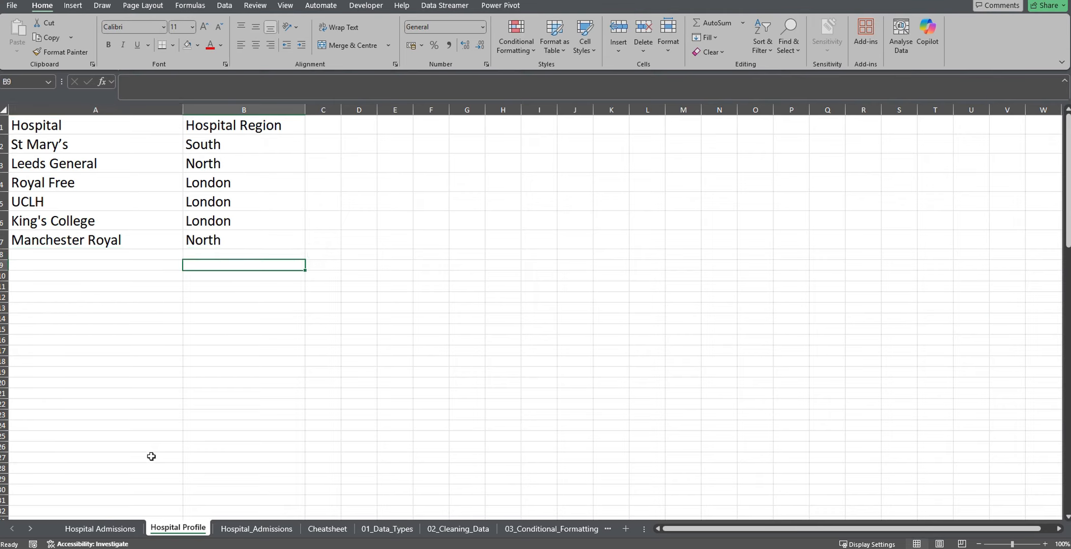
{"action": "left_click_drag", "start_coordinate": [127, 189], "coordinate": [239, 221]}
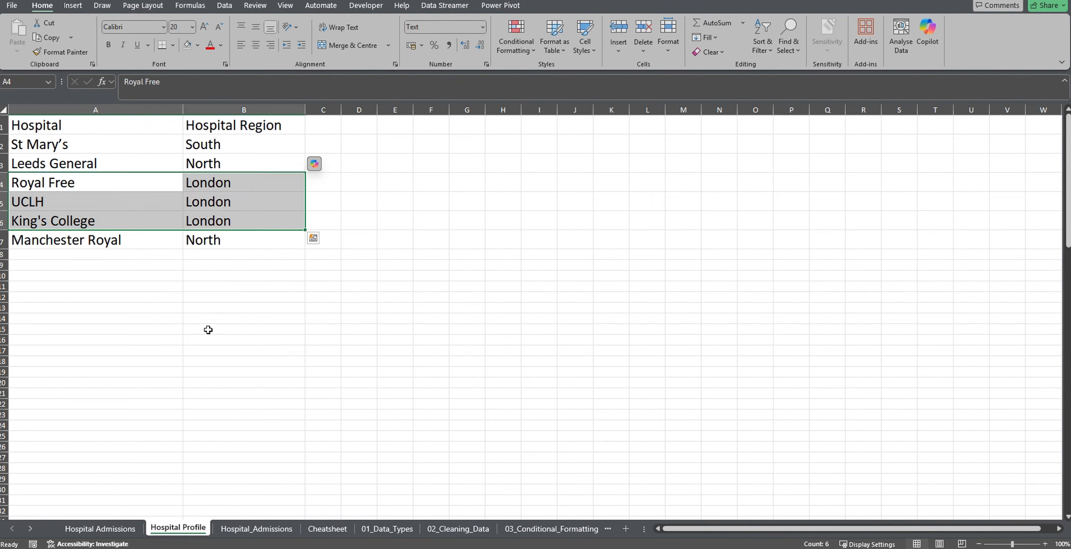
Step: Return to the Hospital Admissions sheet and clear the Hospital filter to show all rows
{"action": "left_click", "coordinate": [100, 528]}
{"action": "left_click", "coordinate": [1013, 133]}
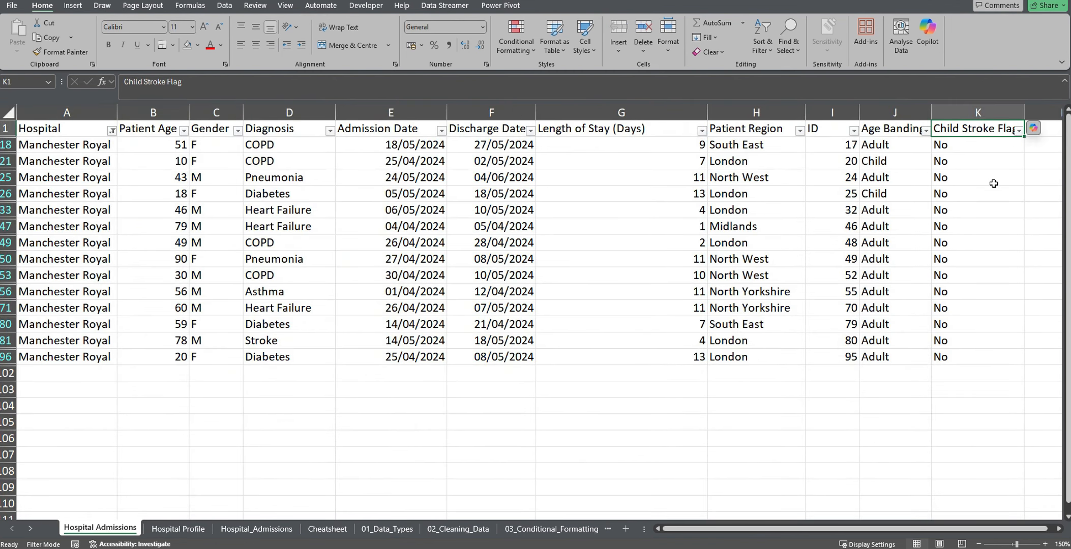
{"action": "scroll", "coordinate": [994, 183], "scroll_direction": "right", "scroll_amount": 1}
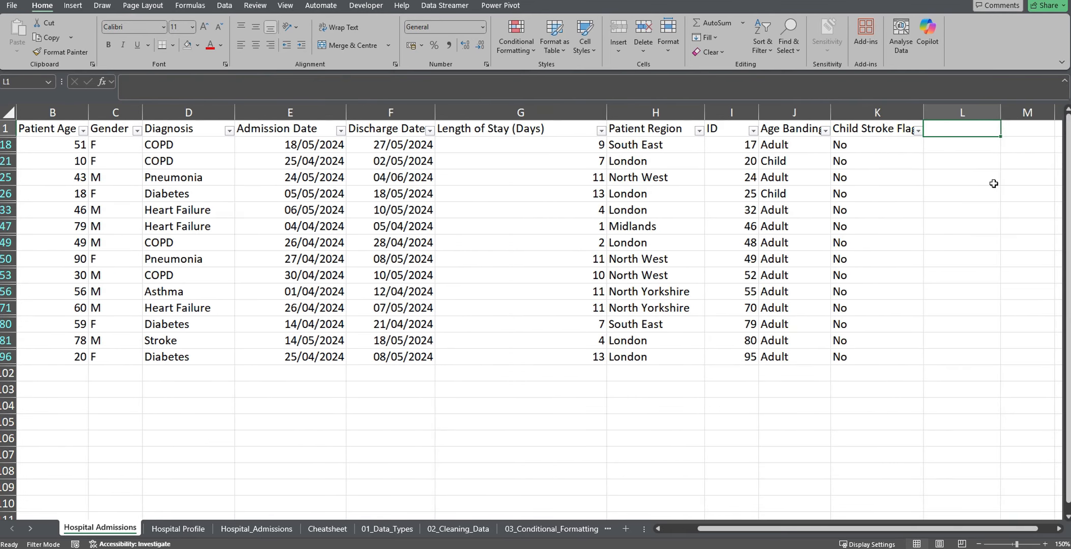
{"action": "left_click", "coordinate": [794, 177]}
{"action": "left_click", "coordinate": [764, 32]}
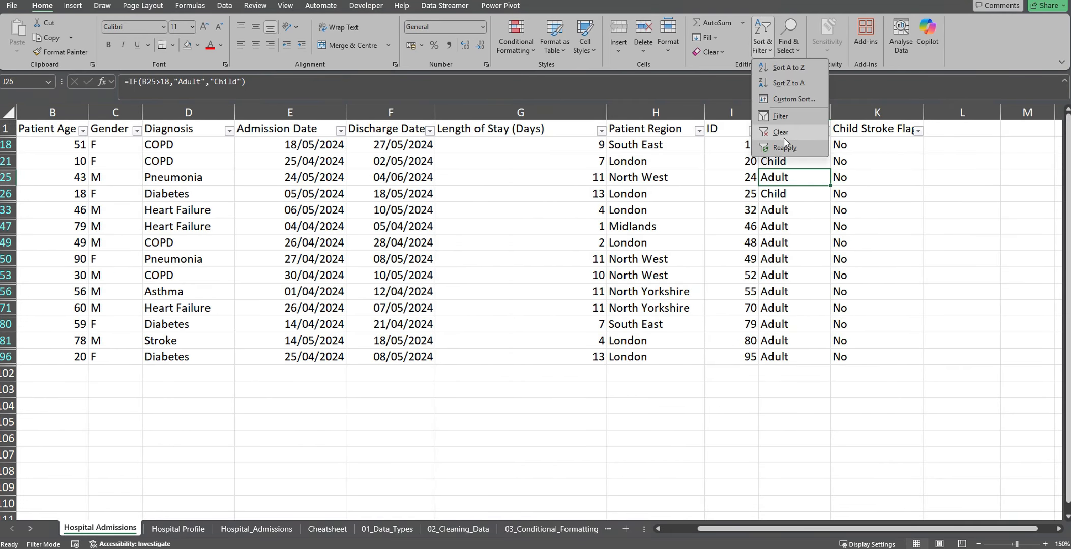
{"action": "left_click", "coordinate": [784, 137]}
{"action": "key", "text": "Up"}
{"action": "key", "text": "Up"}
{"action": "key", "text": "Up"}
{"action": "key", "text": "Up"}
{"action": "key", "text": "Up"}
{"action": "key", "text": "Up"}
{"action": "key", "text": "Up"}
{"action": "key", "text": "Up"}
{"action": "key", "text": "Up"}
{"action": "key", "text": "Up"}
{"action": "key", "text": "Up"}
{"action": "key", "text": "Up"}
{"action": "key", "text": "Up"}
{"action": "key", "text": "Up"}
{"action": "key", "text": "Up"}
{"action": "key", "text": "Up"}
{"action": "key", "text": "Up"}
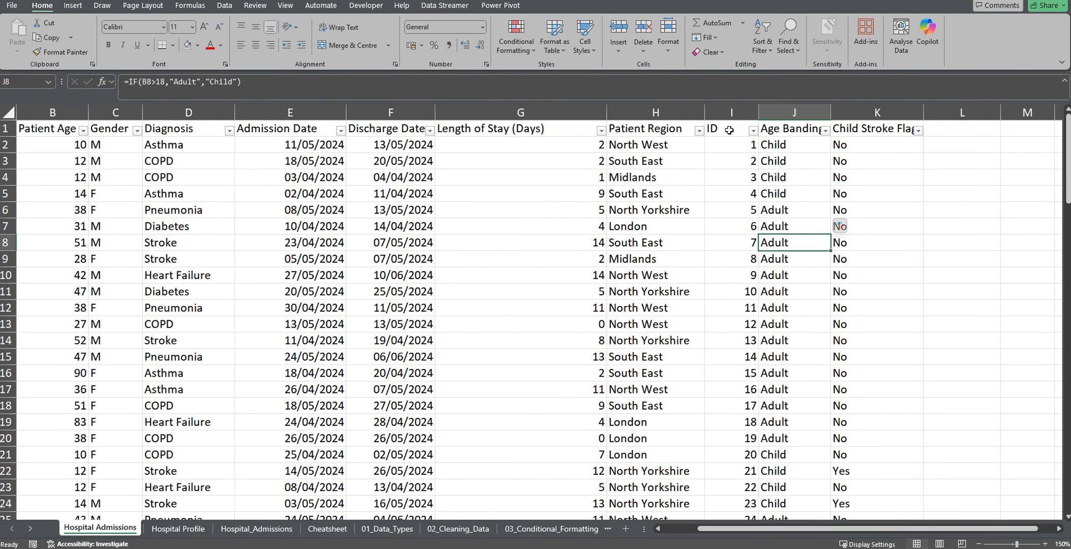
Step: Hide columns B to G, from Patient Age to Length of Stay (Days)
{"action": "left_click_drag", "start_coordinate": [546, 109], "coordinate": [185, 111]}
{"action": "right_click", "coordinate": [185, 112]}
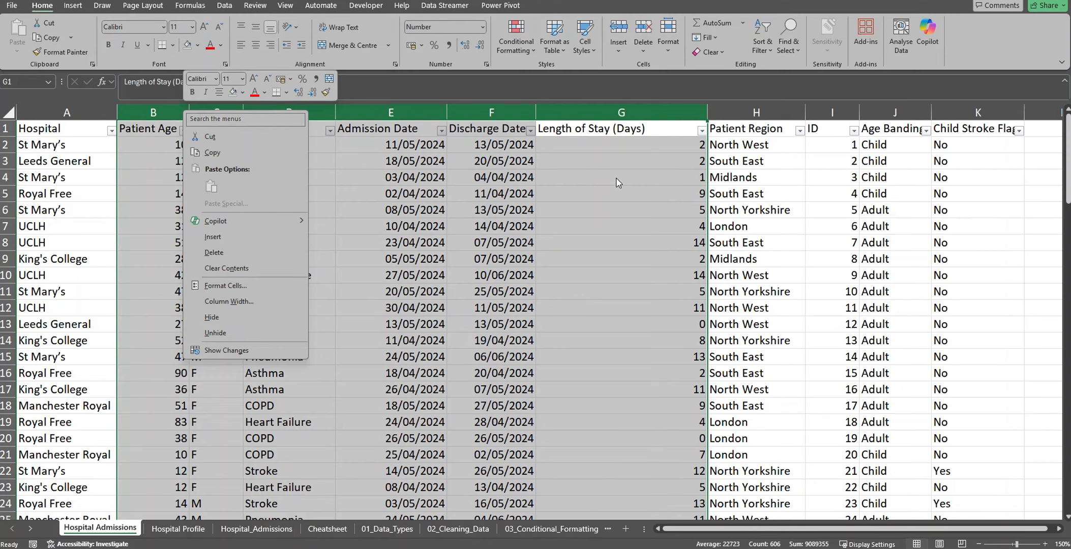
{"action": "left_click", "coordinate": [212, 316]}
Step: Add the header "Hospital Region" in cell L1, beside Child Stroke Flag
{"action": "left_click", "coordinate": [455, 128]}
{"action": "type", "text": "Hospital R"}
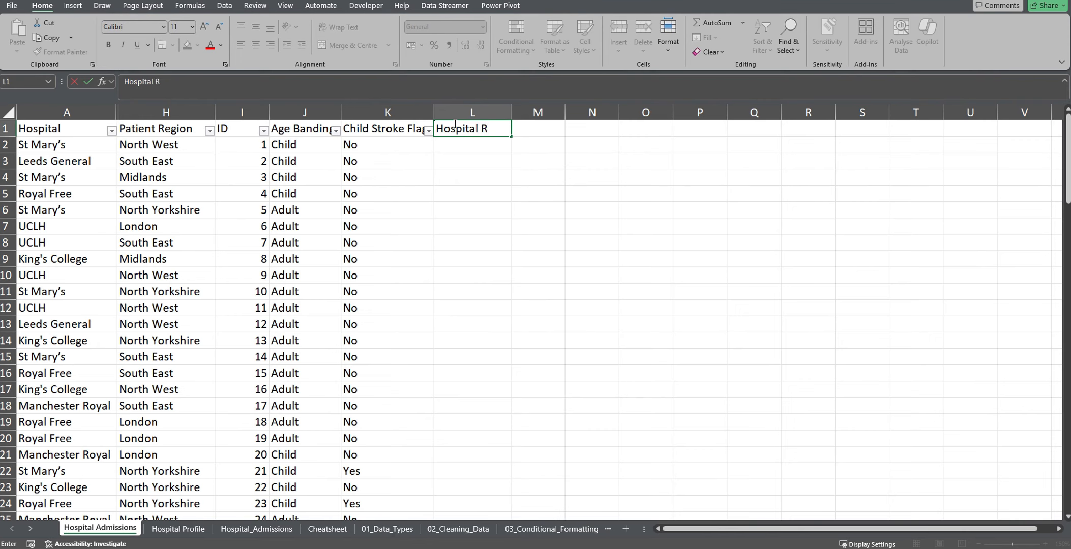
{"action": "type", "text": "egion"}
{"action": "key", "text": "Return"}
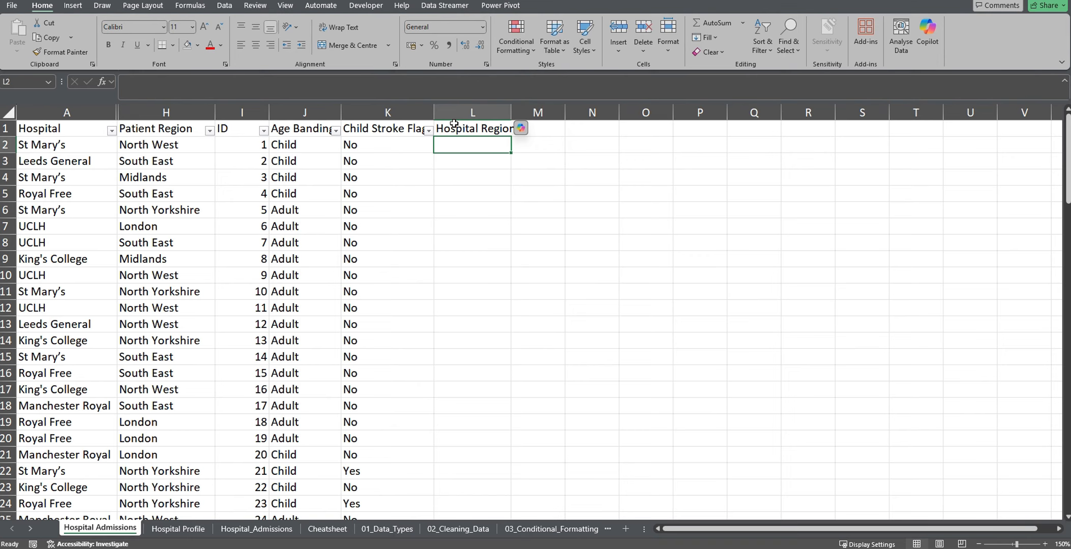
Step: Begin a VLOOKUP formula in L2 with the hospital name in A2 as the lookup value
{"action": "type", "text": "=Vlooj"}
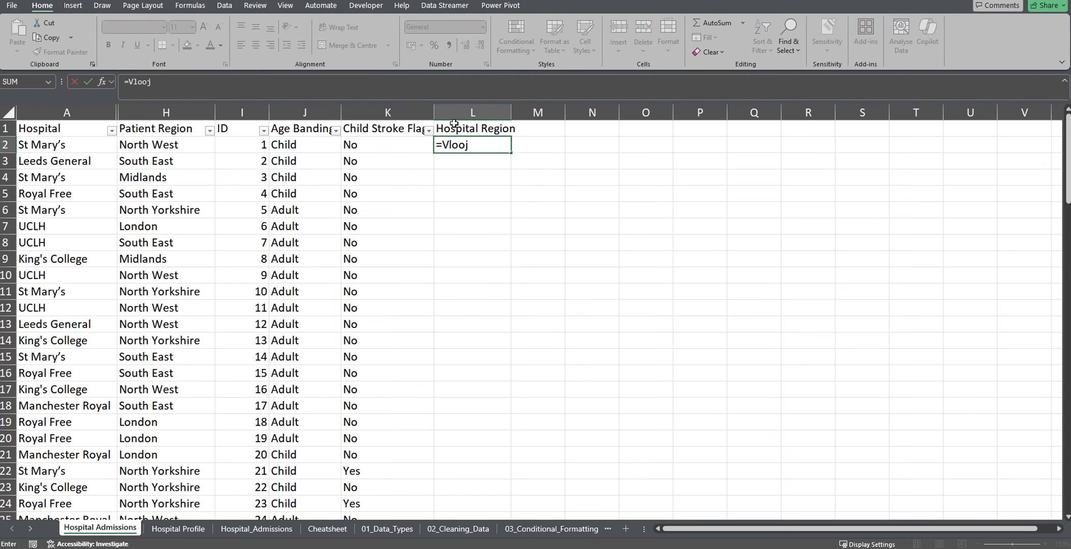
{"action": "key", "text": "BackSpace"}
{"action": "type", "text": "kup("}
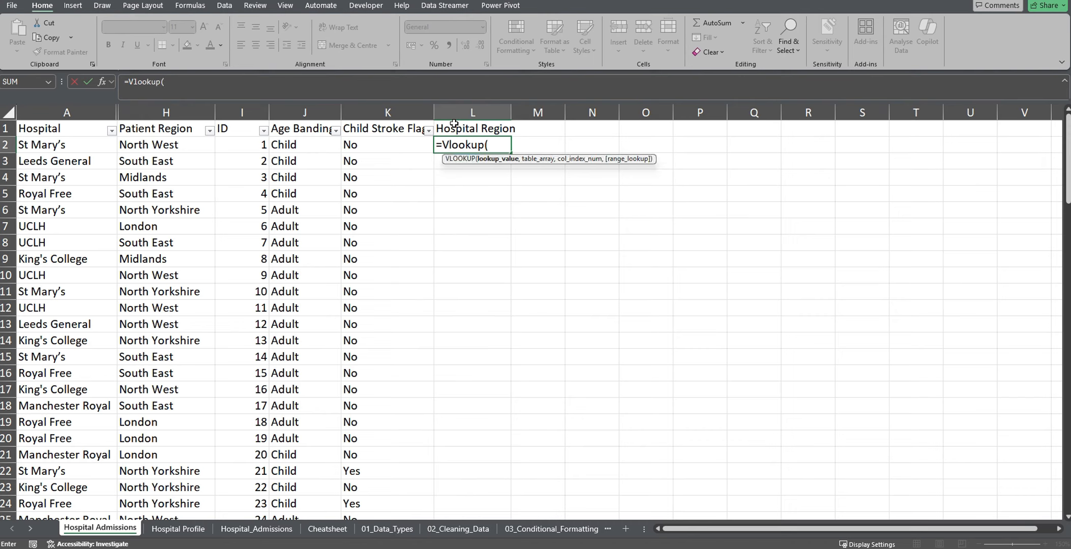
{"action": "key", "text": "Left"}
{"action": "key", "text": "Left"}
{"action": "key", "text": "Left"}
{"action": "key", "text": "Left"}
{"action": "key", "text": "Left"}
{"action": "key", "text": "Right"}
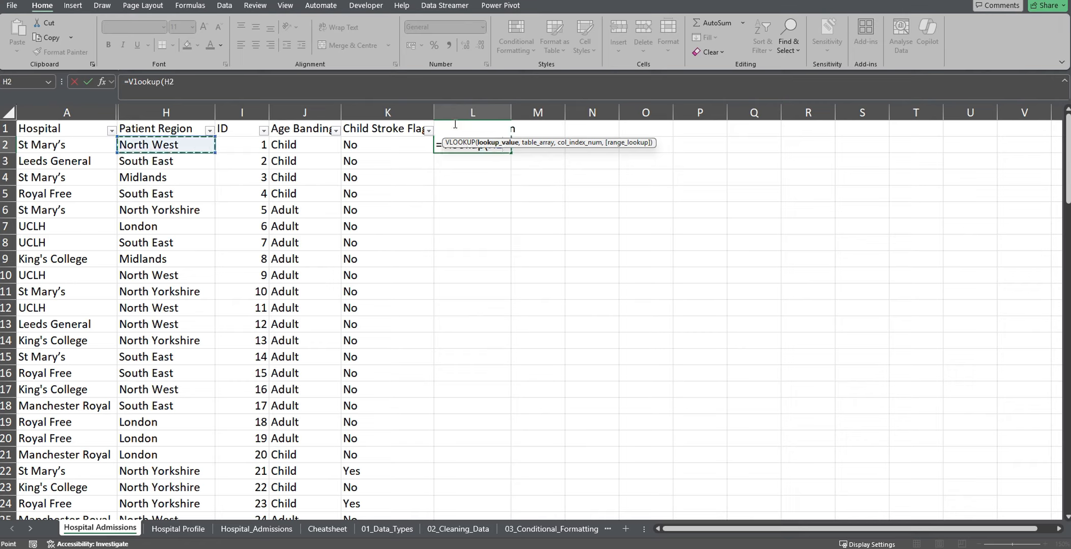
{"action": "key", "text": "Left"}
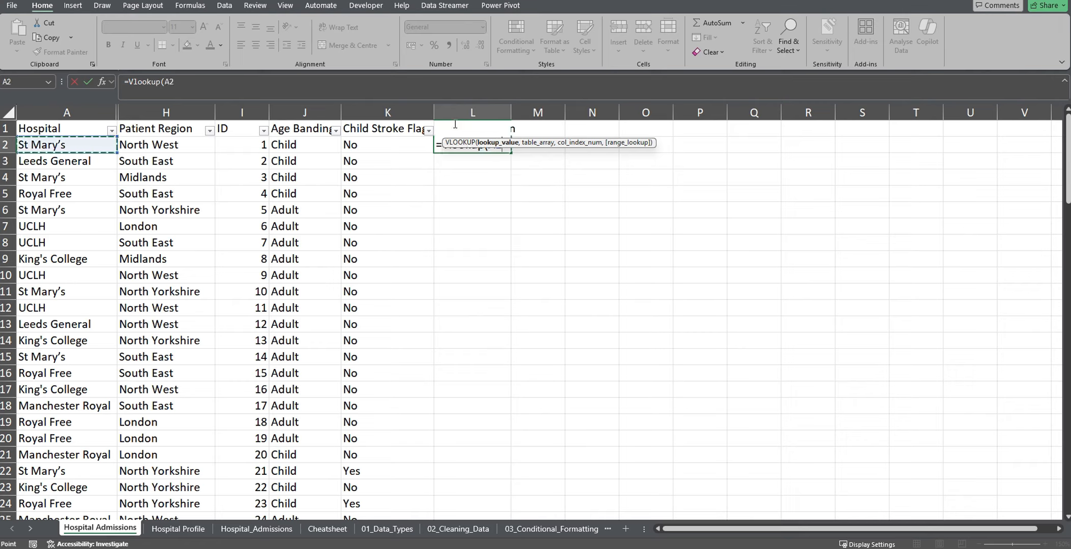
{"action": "type", "text": ","}
Step: Use the range A1:B7 on the Hospital Profile sheet as the VLOOKUP table array
{"action": "left_click", "coordinate": [178, 529]}
{"action": "left_click_drag", "start_coordinate": [144, 125], "coordinate": [220, 239]}
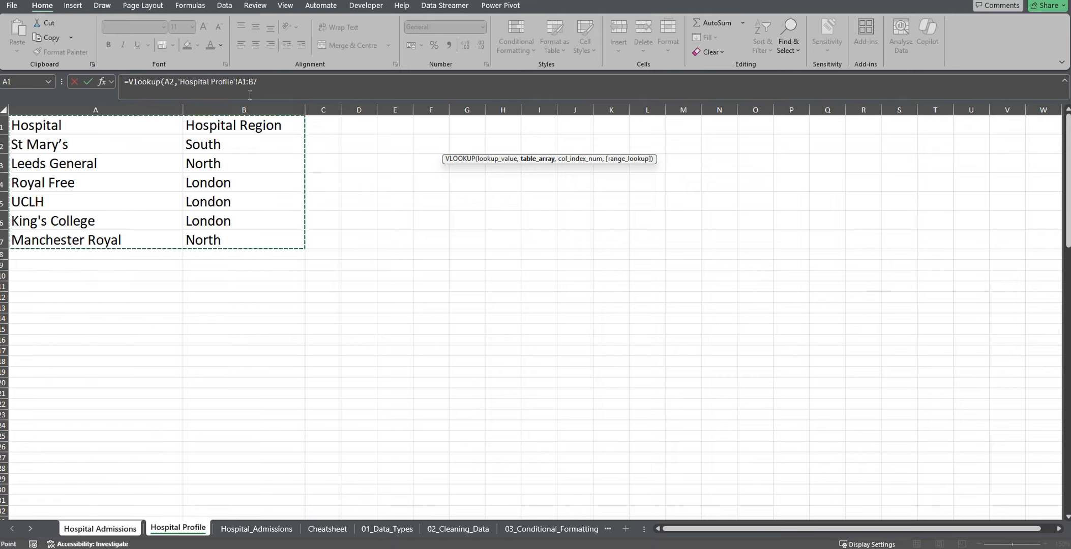
{"action": "left_click", "coordinate": [335, 89]}
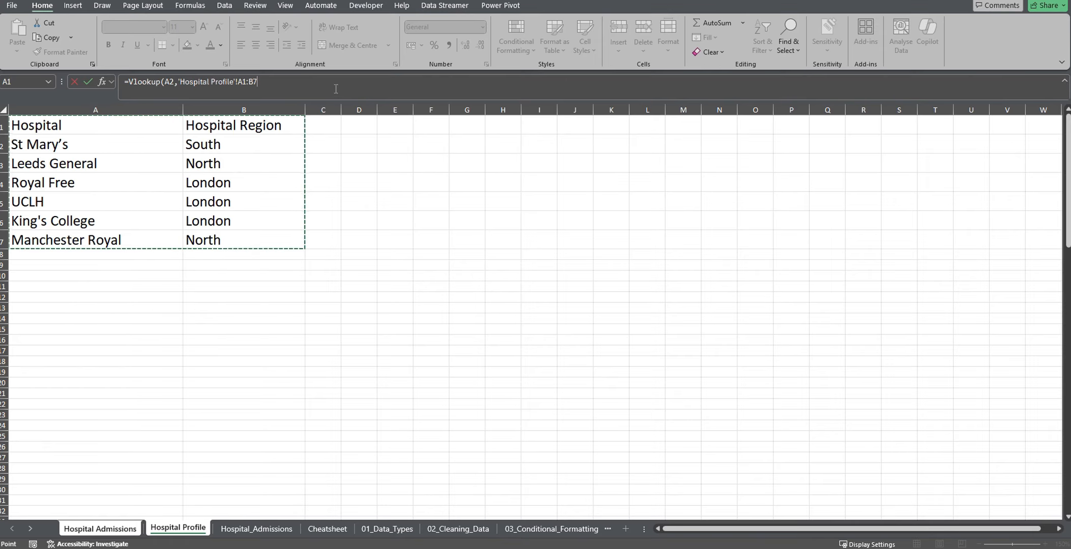
Step: Complete the VLOOKUP with column index 2 and an exact match (FALSE), and enter it
{"action": "type", "text": ",2"}
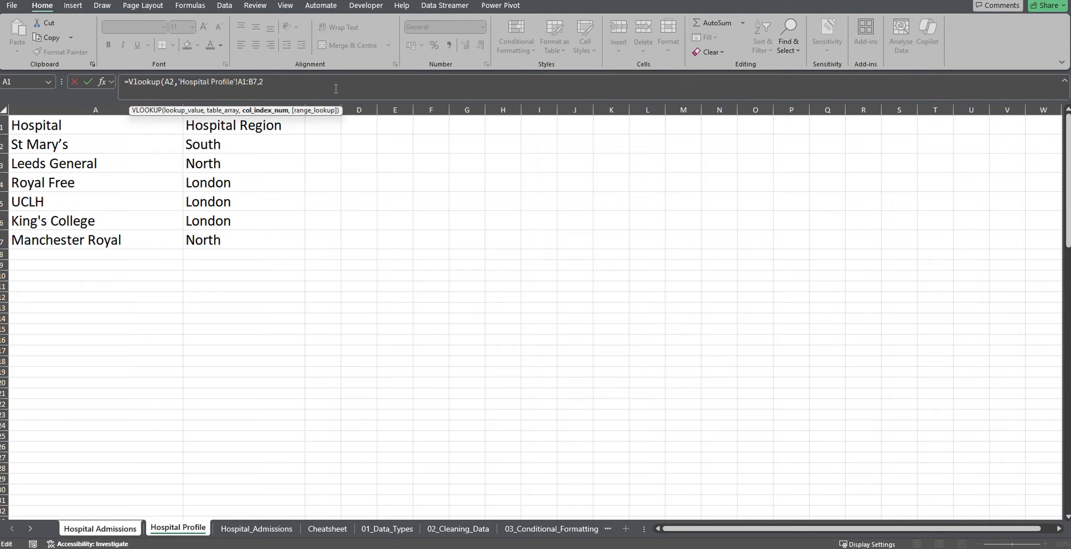
{"action": "type", "text": ","}
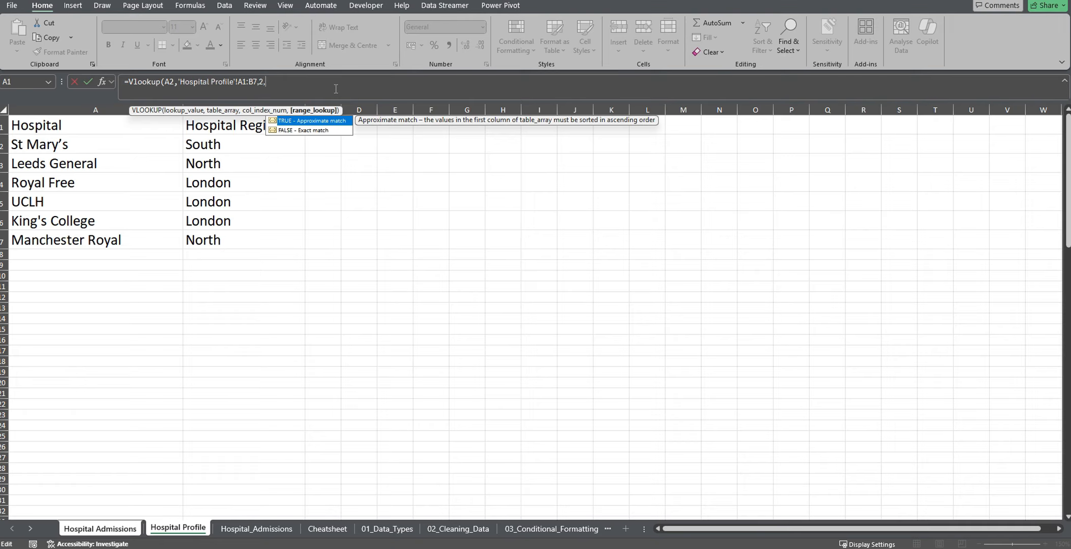
{"action": "key", "text": "Down"}
{"action": "key", "text": "Tab"}
{"action": "type", "text": ")"}
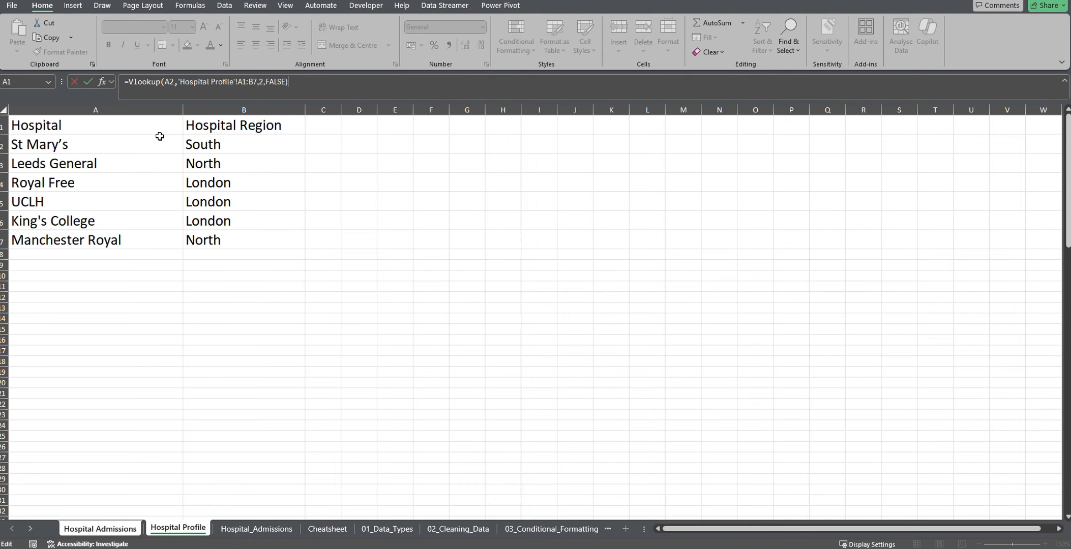
{"action": "key", "text": "Return"}
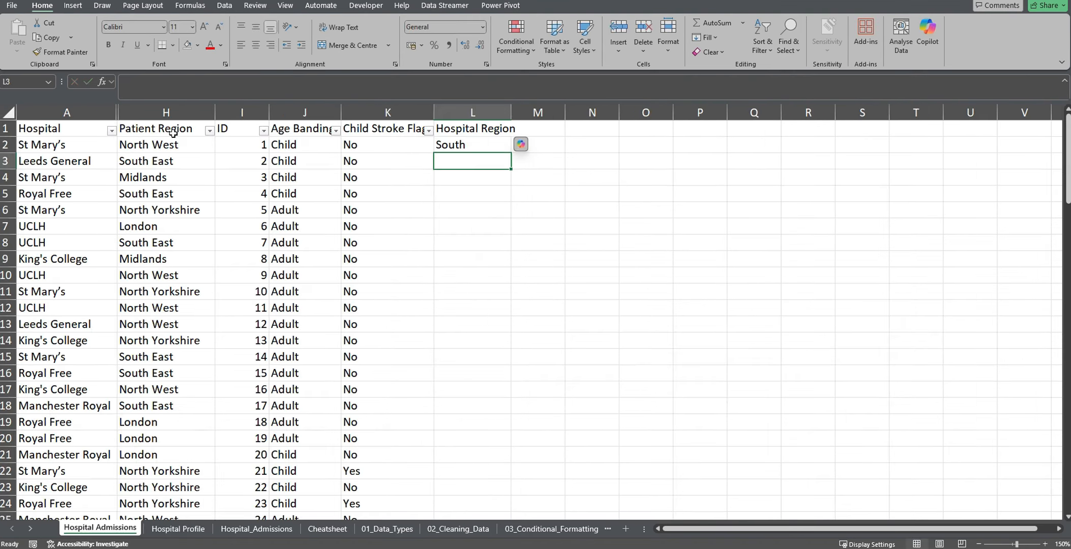
Step: Check the L2 lookup against the hospital in A2 and fill the Hospital Region formula down all rows
{"action": "left_click", "coordinate": [71, 144]}
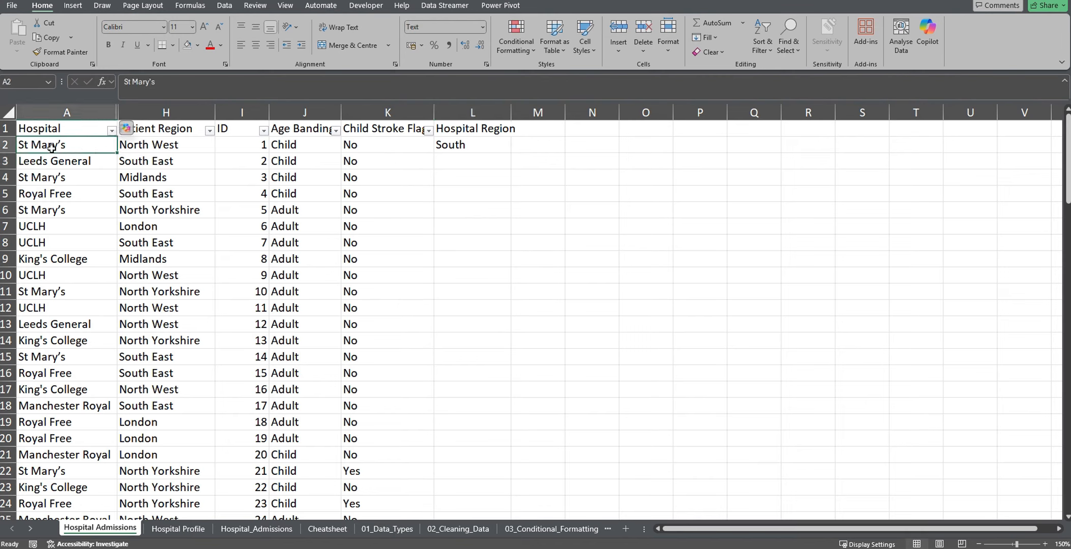
{"action": "left_click", "coordinate": [494, 146]}
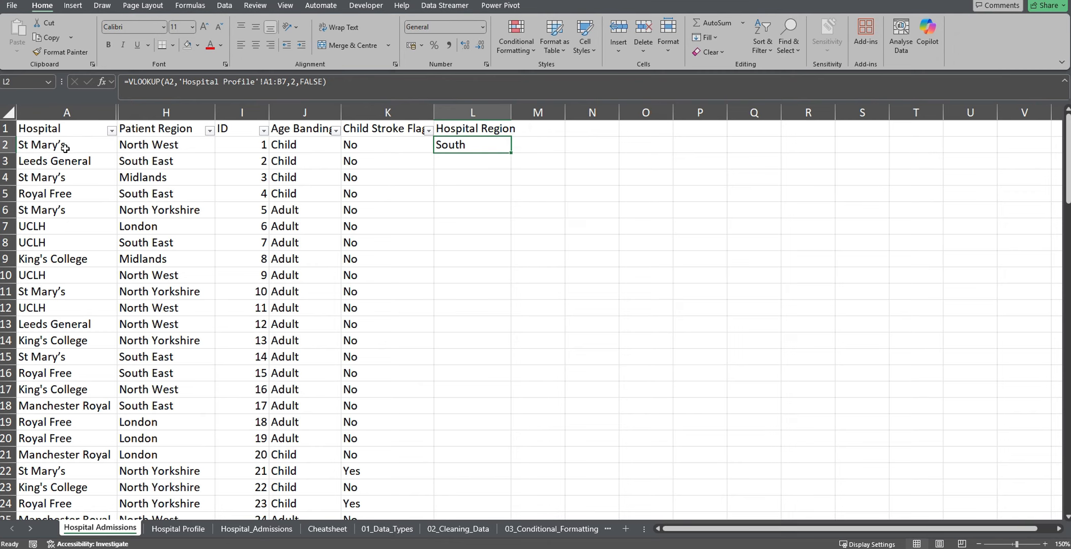
{"action": "double_click", "coordinate": [509, 152]}
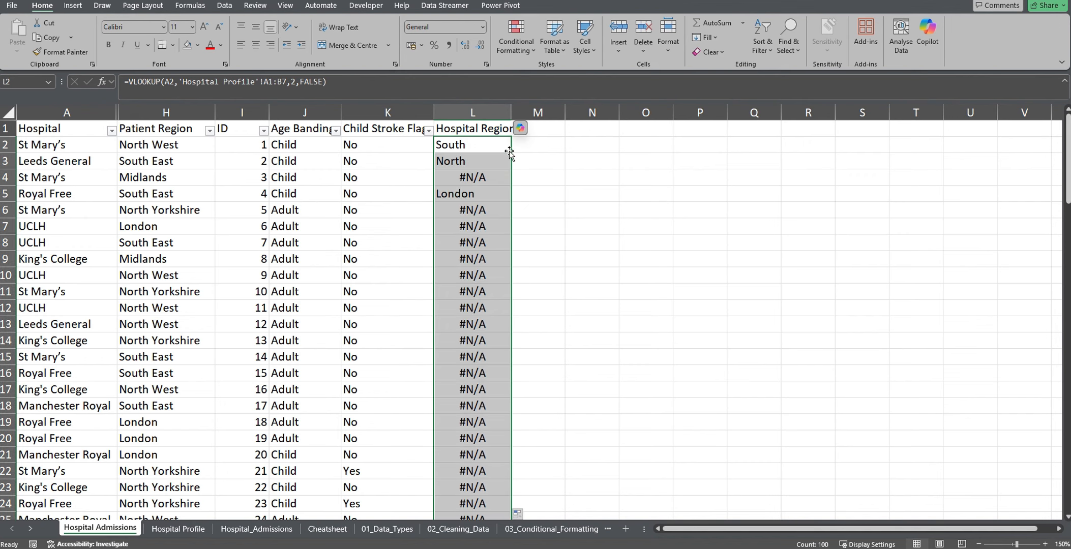
Step: Examine the filled Hospital Region column and compare the table ranges in its first few VLOOKUP formulas
{"action": "scroll", "coordinate": [509, 152], "scroll_direction": "down", "scroll_amount": 3}
{"action": "scroll", "coordinate": [510, 151], "scroll_direction": "down", "scroll_amount": 20}
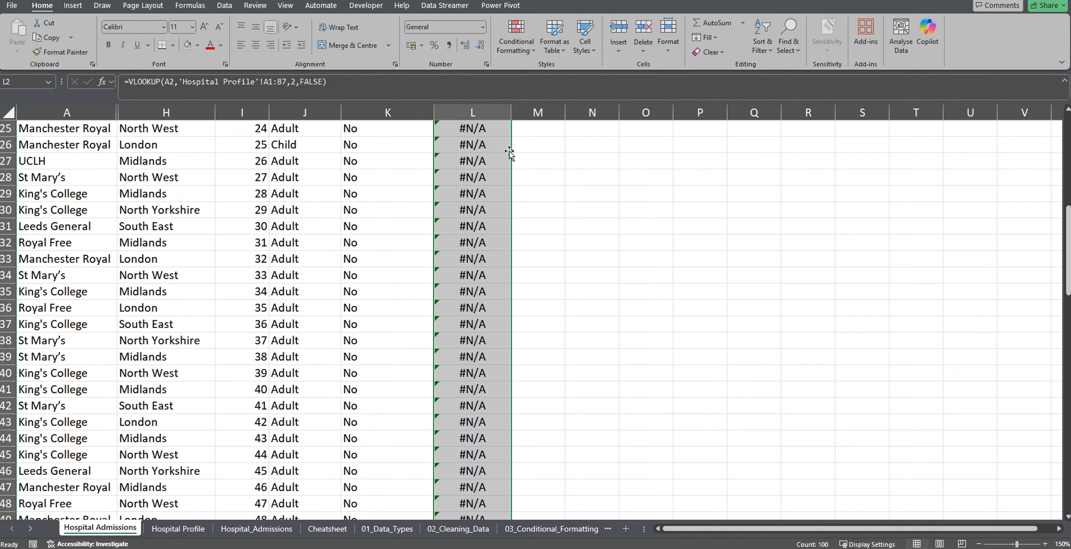
{"action": "scroll", "coordinate": [510, 152], "scroll_direction": "up", "scroll_amount": 9}
{"action": "scroll", "coordinate": [510, 151], "scroll_direction": "up", "scroll_amount": 20}
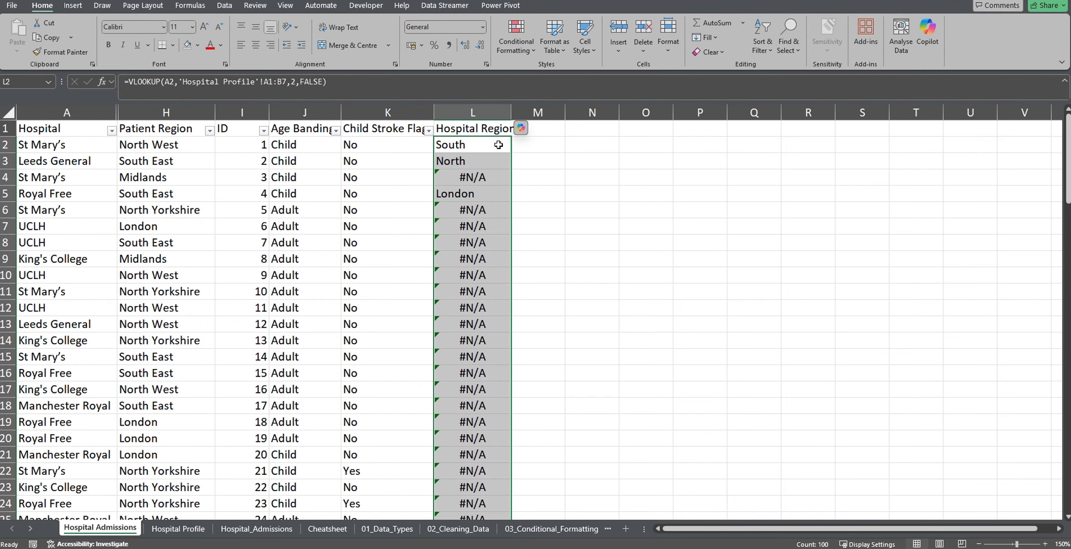
{"action": "left_click", "coordinate": [498, 144]}
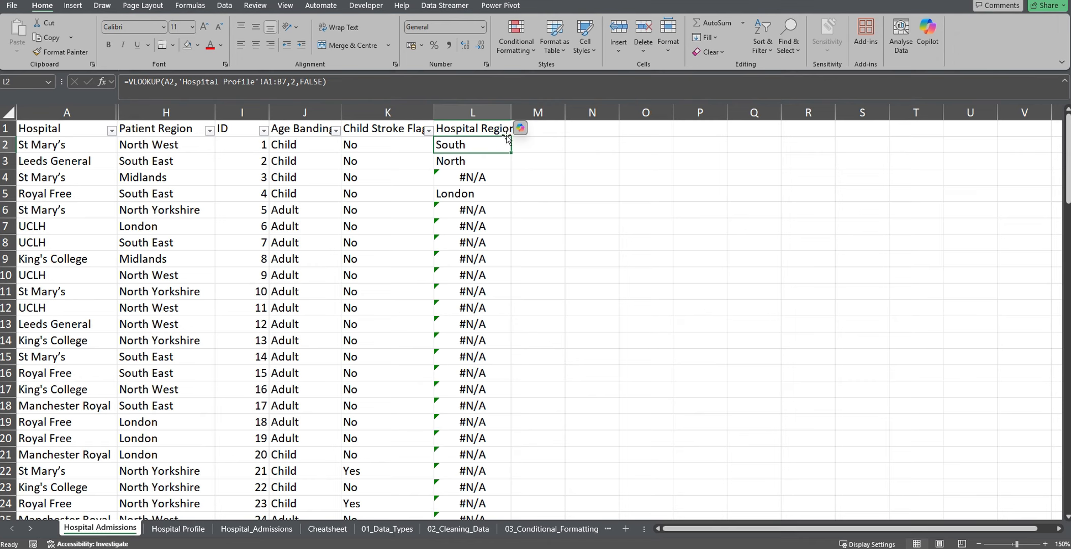
{"action": "left_click", "coordinate": [489, 161]}
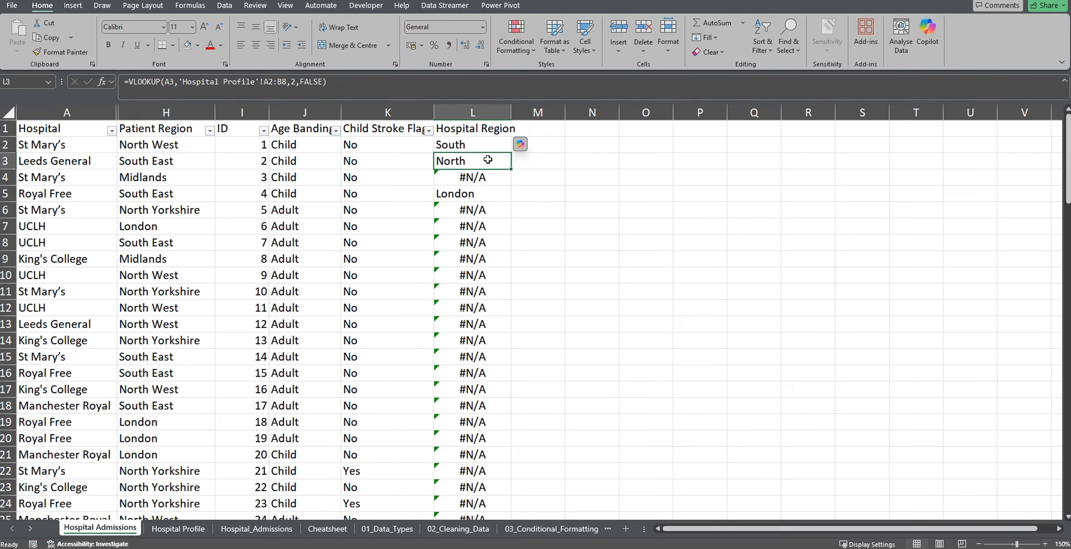
{"action": "left_click", "coordinate": [492, 177]}
{"action": "left_click", "coordinate": [492, 208]}
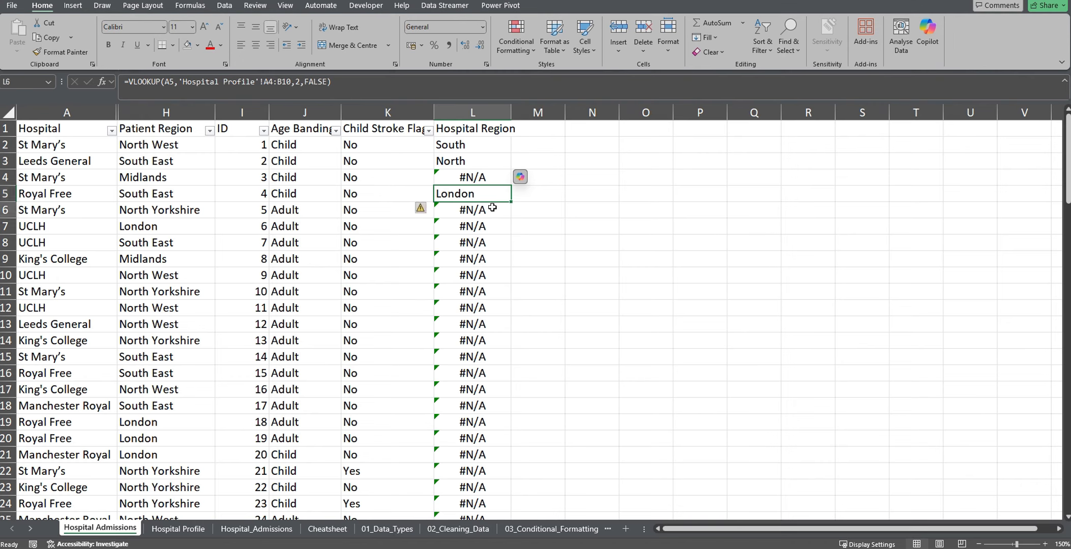
Step: Lock the rows of the Hospital Profile table array in the L2 VLOOKUP as A$1:B$7 and enter the formula
{"action": "left_click", "coordinate": [492, 145]}
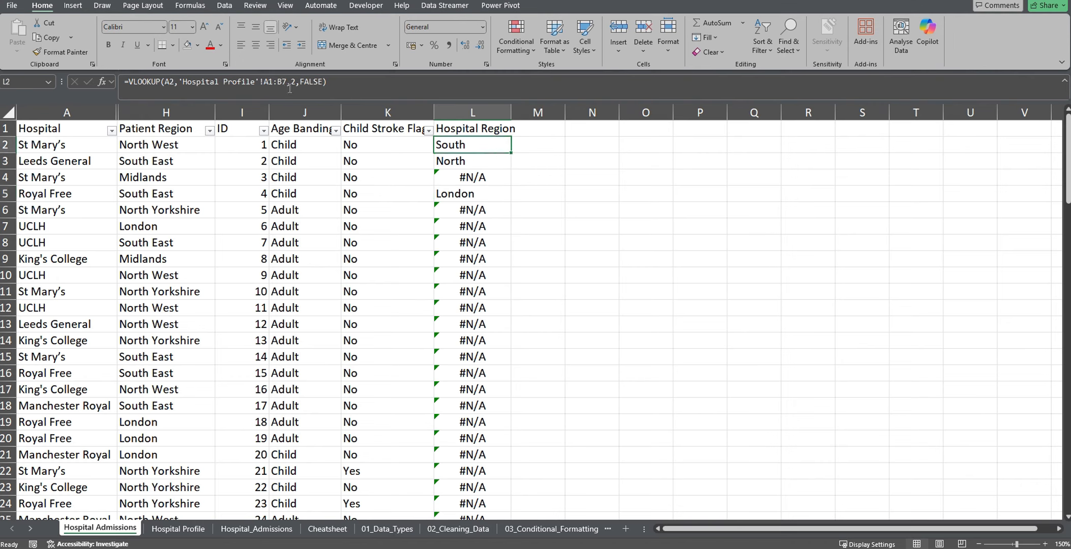
{"action": "left_click", "coordinate": [178, 529]}
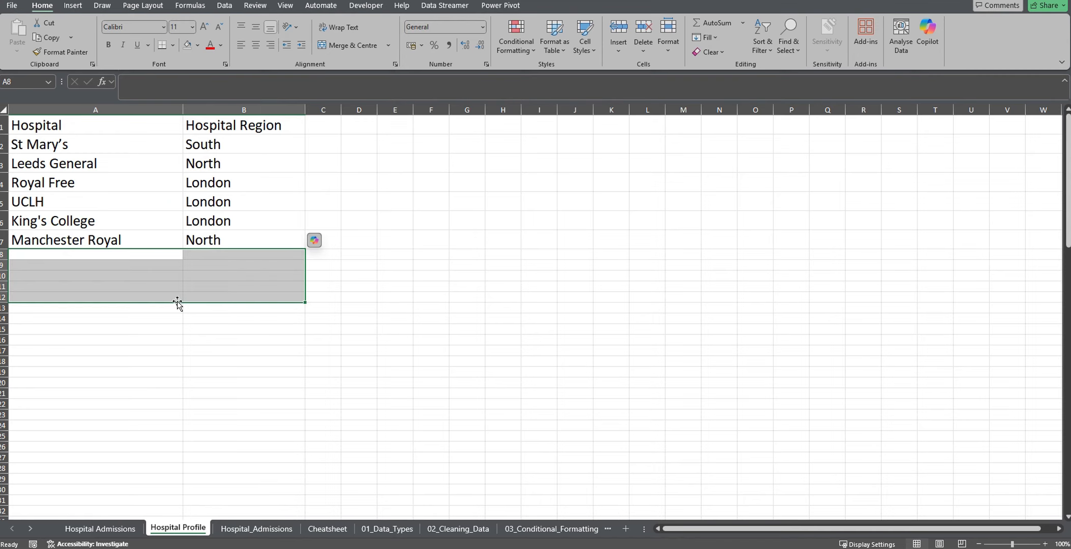
{"action": "left_click", "coordinate": [100, 529]}
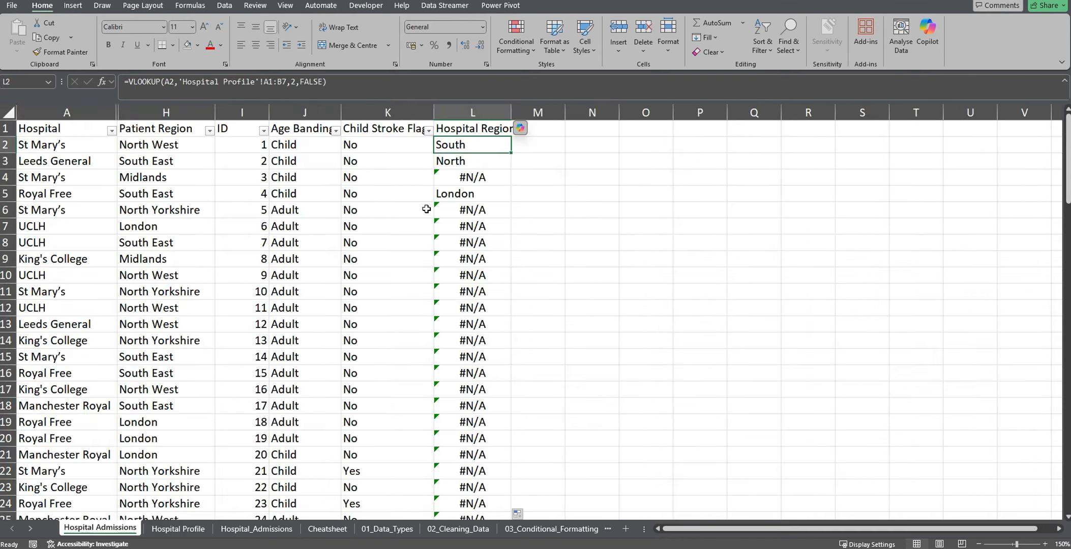
{"action": "left_click", "coordinate": [277, 89]}
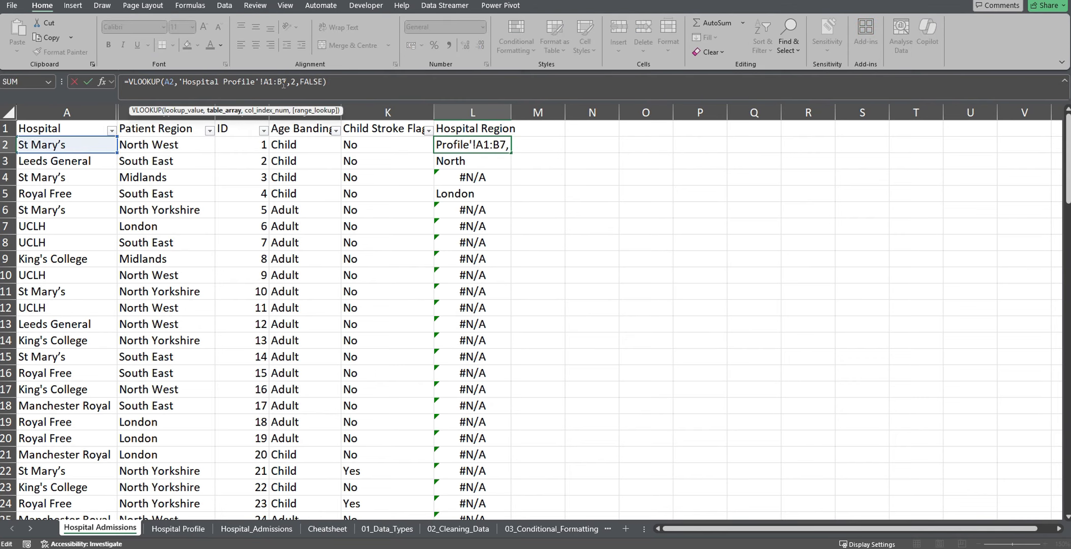
{"action": "type", "text": "$"}
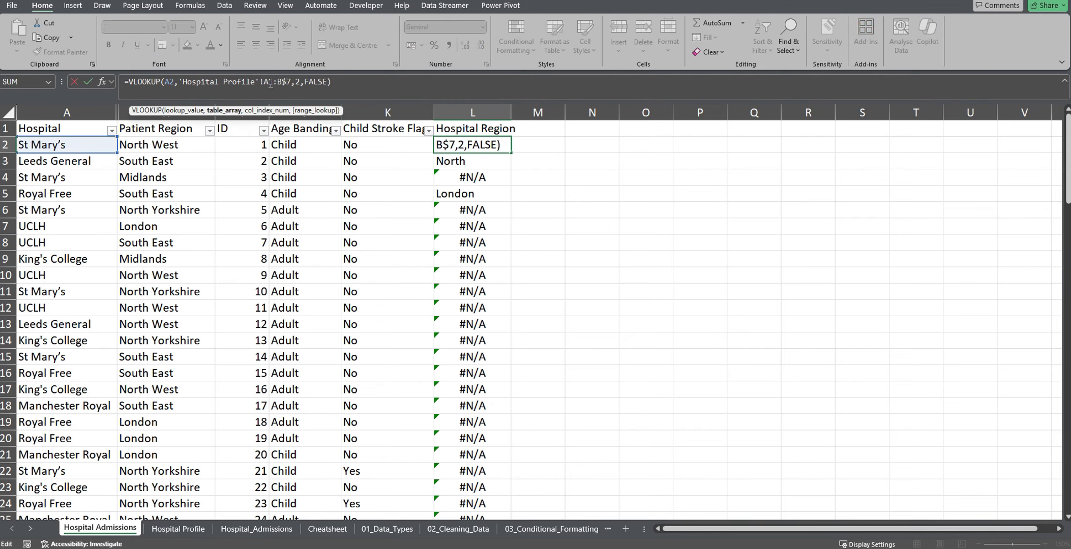
{"action": "key", "text": "Left"}
{"action": "key", "text": "Left"}
{"action": "key", "text": "Left"}
{"action": "key", "text": "Left"}
{"action": "type", "text": "$"}
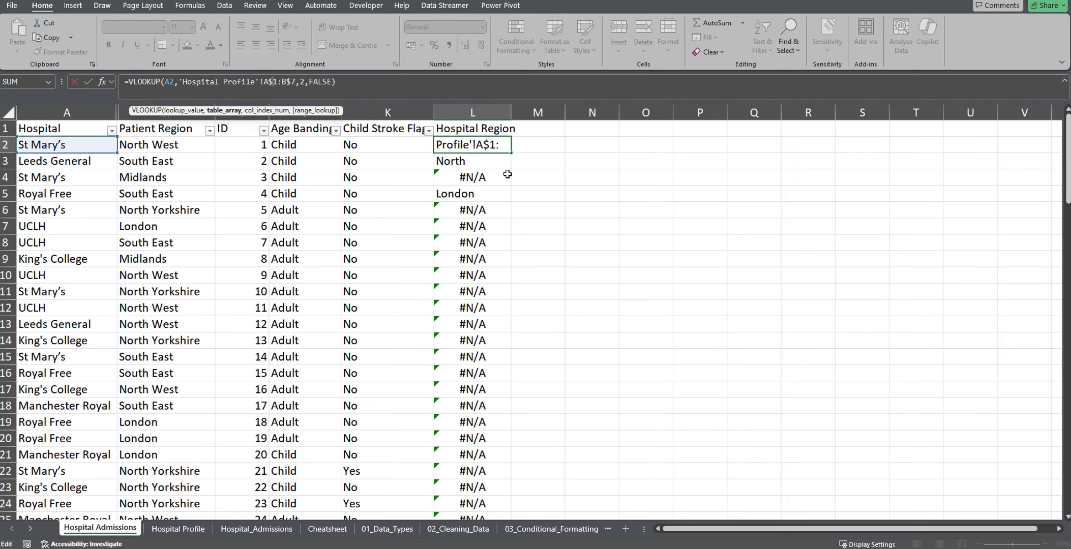
{"action": "key", "text": "Return"}
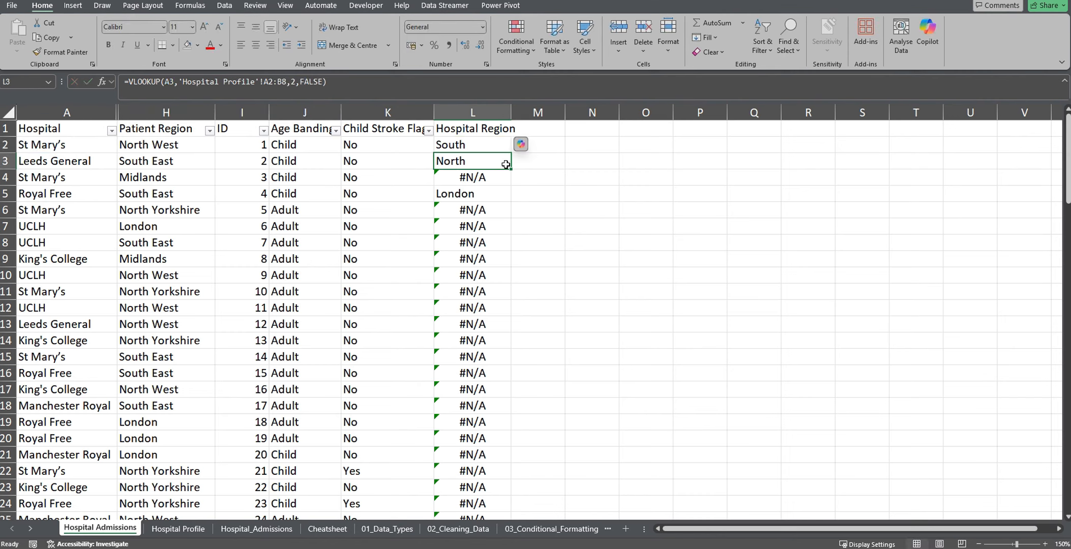
Step: Fill the corrected L2 VLOOKUP down the Hospital Region column and check the table range in the formulas of L3 to L7
{"action": "left_click", "coordinate": [494, 146]}
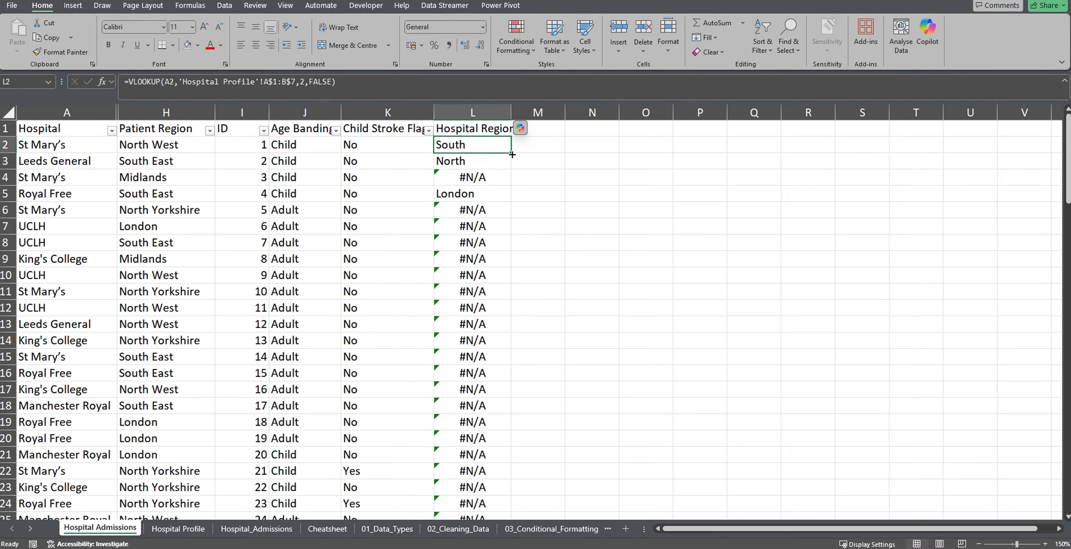
{"action": "double_click", "coordinate": [511, 154]}
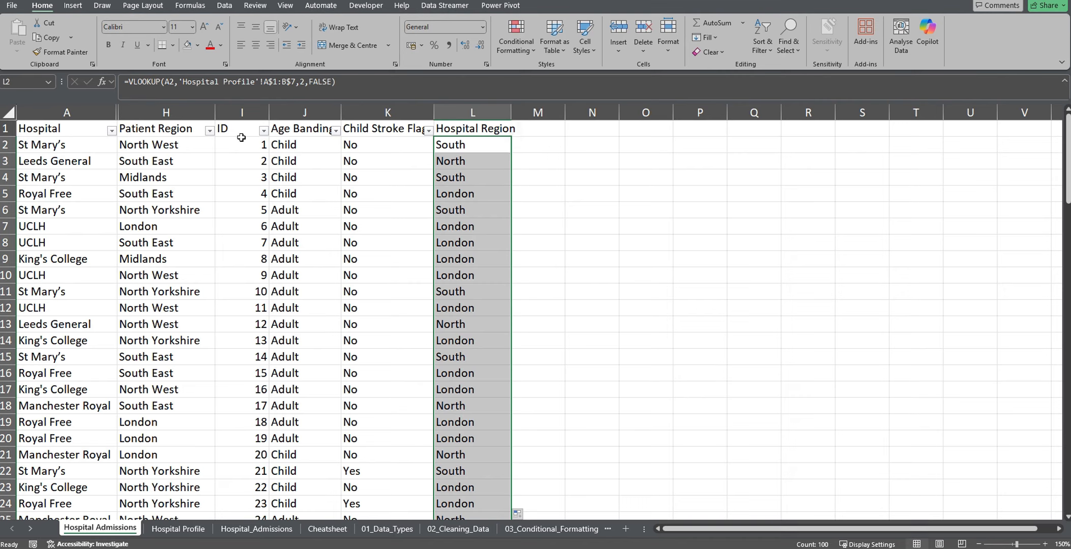
{"action": "left_click", "coordinate": [461, 160]}
{"action": "left_click", "coordinate": [468, 177]}
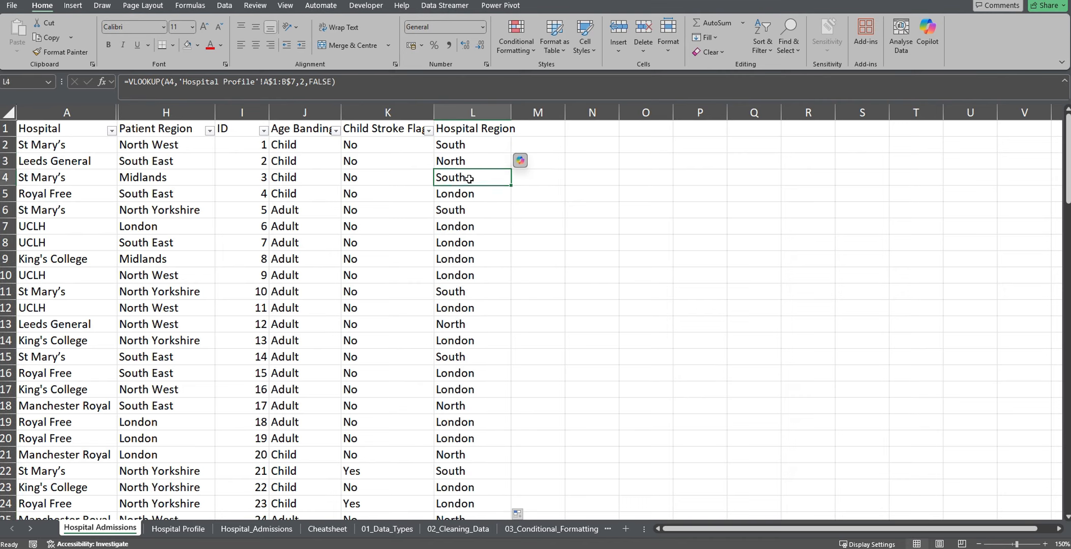
{"action": "left_click", "coordinate": [466, 195]}
{"action": "left_click", "coordinate": [466, 209]}
{"action": "left_click", "coordinate": [465, 229]}
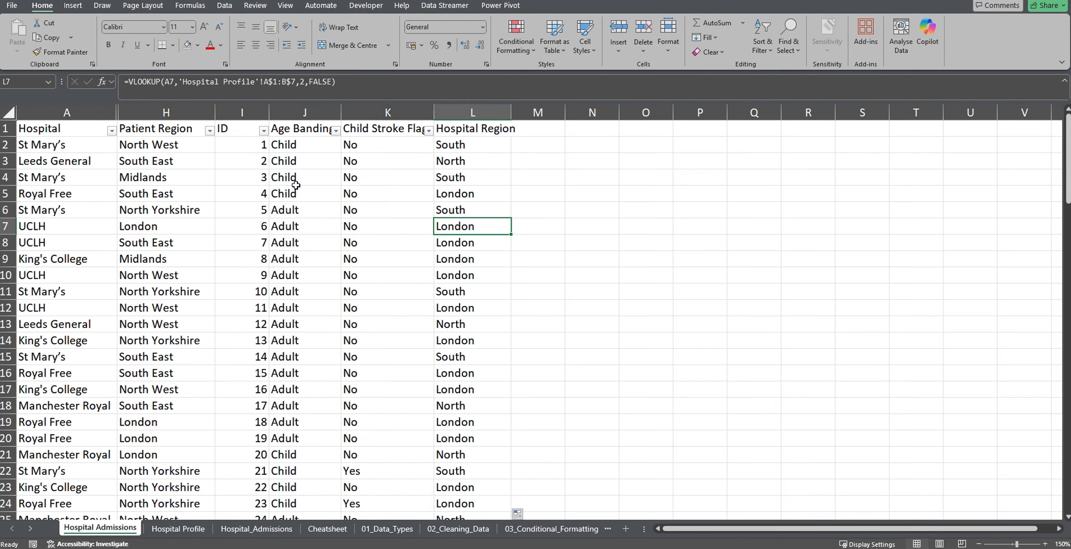
Step: Review the filled Hospital Region column through the lower rows and compare its values with the Patient Region column
{"action": "scroll", "coordinate": [466, 224], "scroll_direction": "down", "scroll_amount": 13}
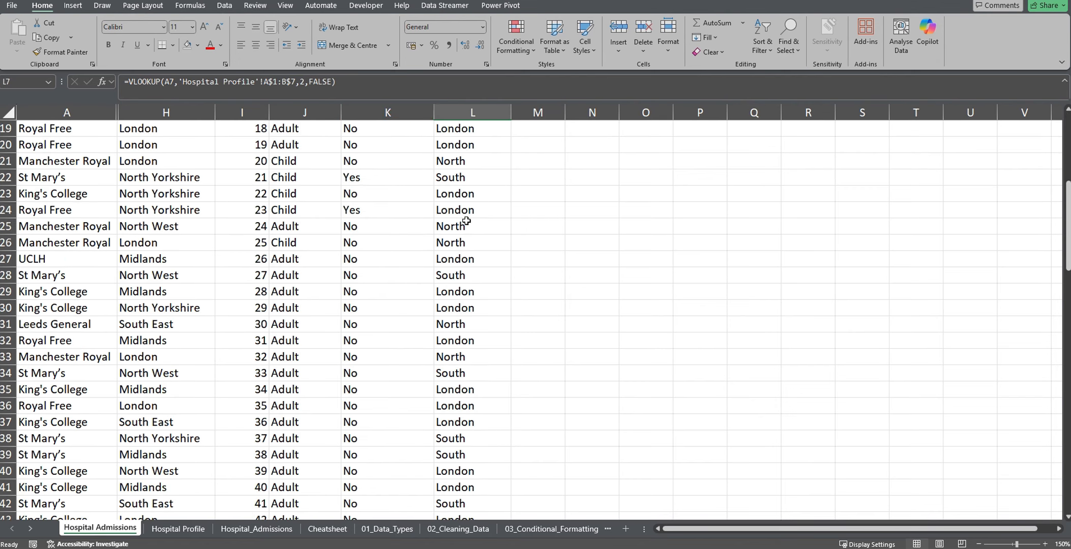
{"action": "scroll", "coordinate": [466, 221], "scroll_direction": "down", "scroll_amount": 14}
{"action": "scroll", "coordinate": [466, 221], "scroll_direction": "up", "scroll_amount": 7}
{"action": "scroll", "coordinate": [466, 221], "scroll_direction": "up", "scroll_amount": 20}
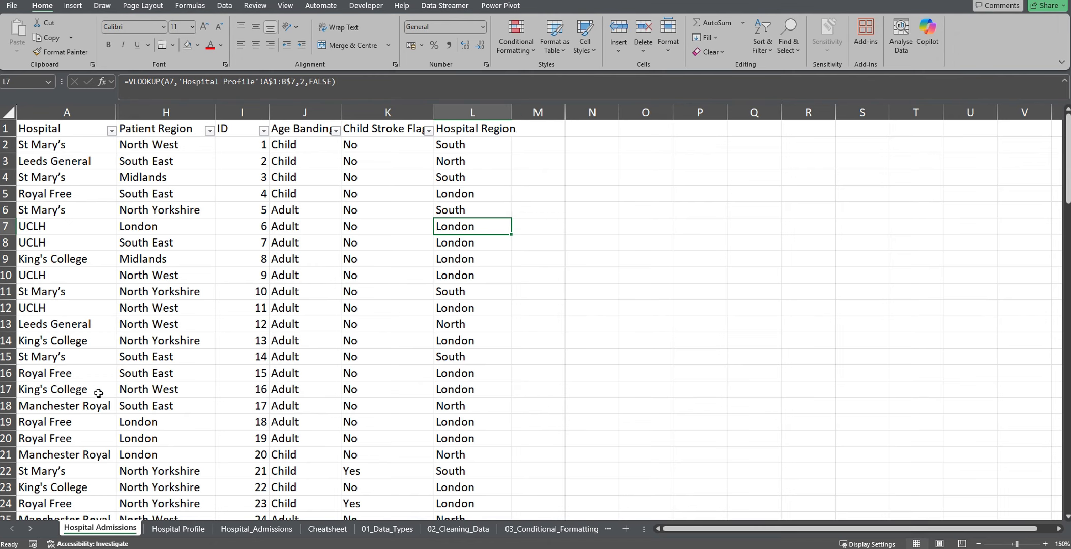
{"action": "scroll", "coordinate": [519, 314], "scroll_direction": "down", "scroll_amount": 5}
{"action": "scroll", "coordinate": [519, 314], "scroll_direction": "up", "scroll_amount": 5}
{"action": "key", "text": "Up"}
{"action": "key", "text": "Up"}
{"action": "key", "text": "Up"}
{"action": "key", "text": "Up"}
{"action": "key", "text": "Up"}
{"action": "left_click", "coordinate": [153, 166]}
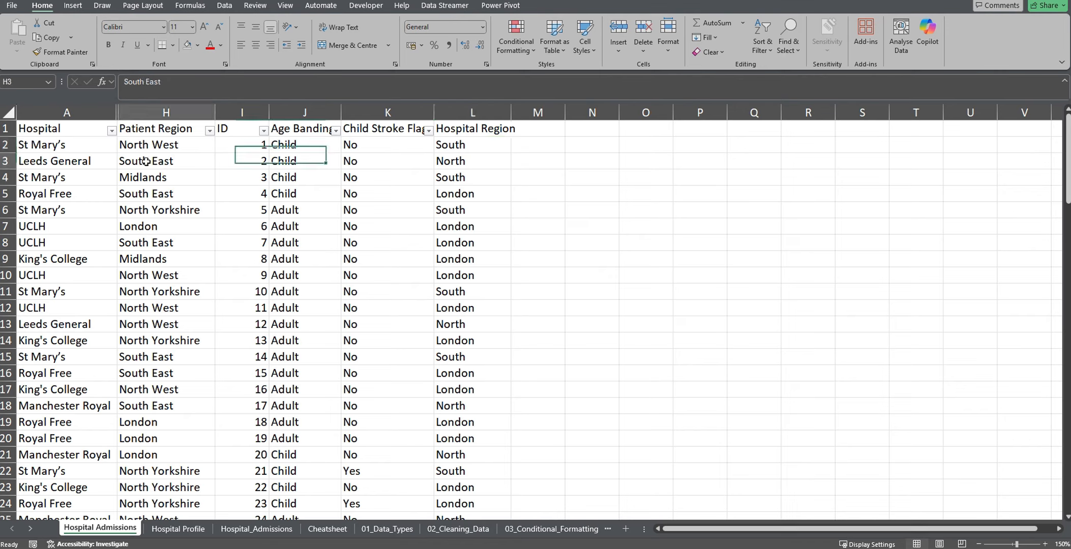
{"action": "left_click", "coordinate": [455, 165]}
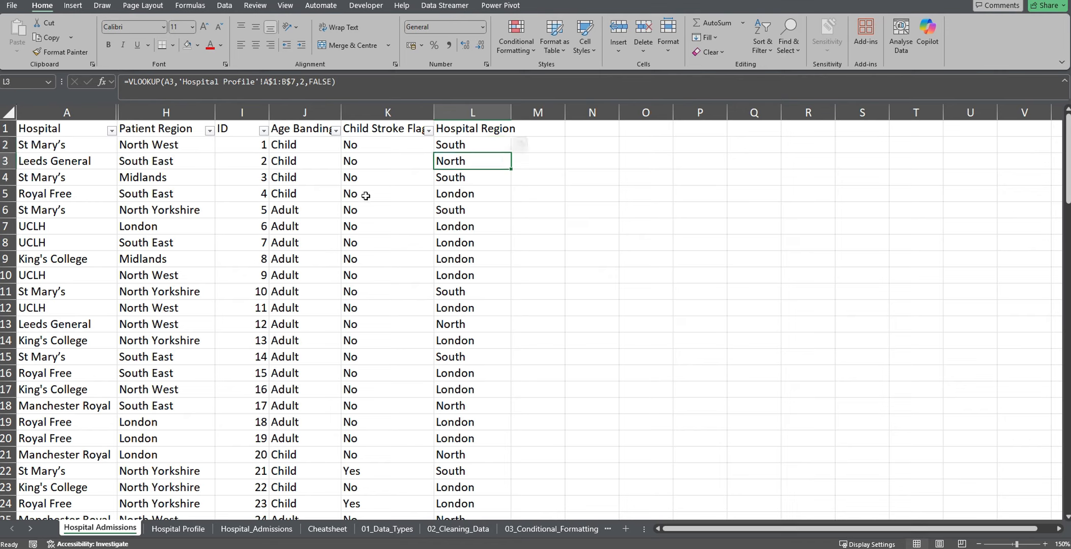
{"action": "left_click", "coordinate": [161, 292]}
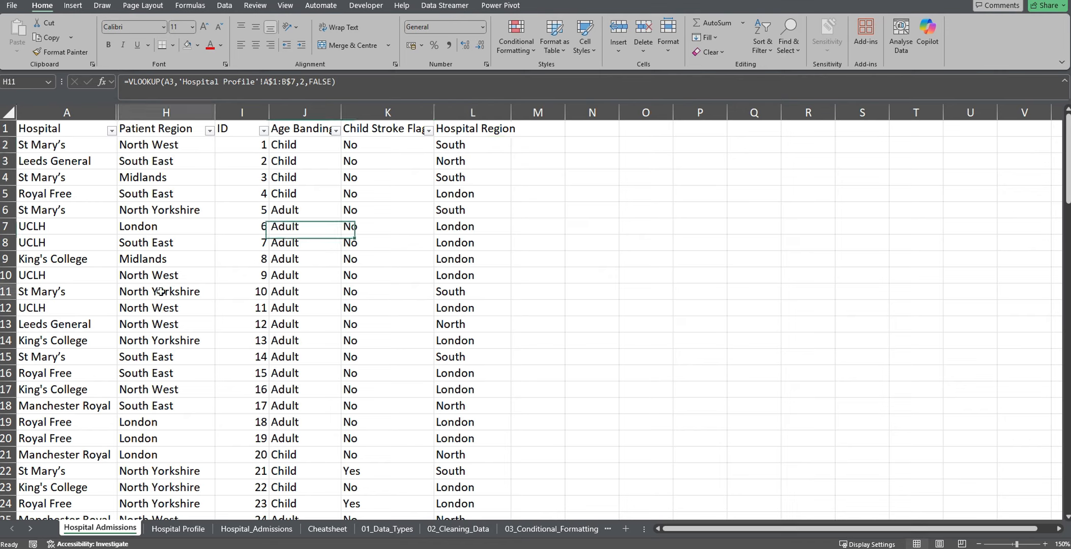
{"action": "left_click", "coordinate": [481, 276]}
{"action": "left_click", "coordinate": [174, 435]}
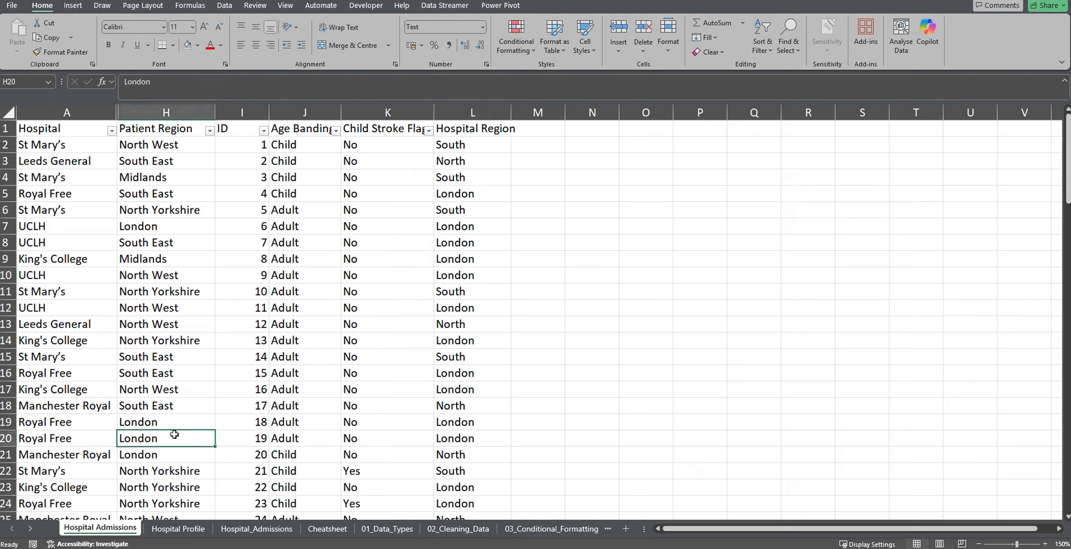
{"action": "left_click", "coordinate": [489, 158]}
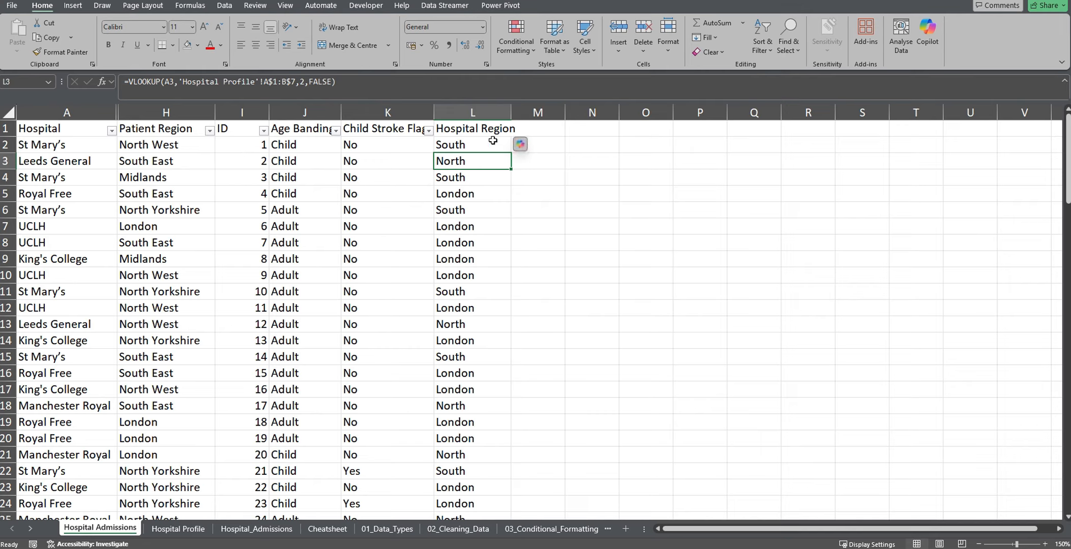
Step: Add the column header "In Region Activity" in cell M1
{"action": "left_click", "coordinate": [546, 126]}
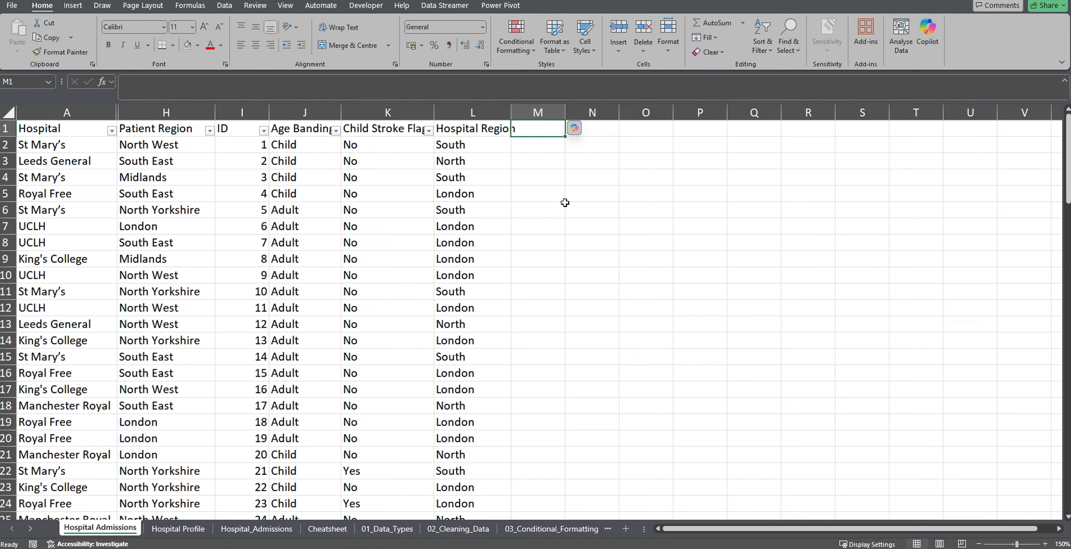
{"action": "type", "text": "In Region Actt"}
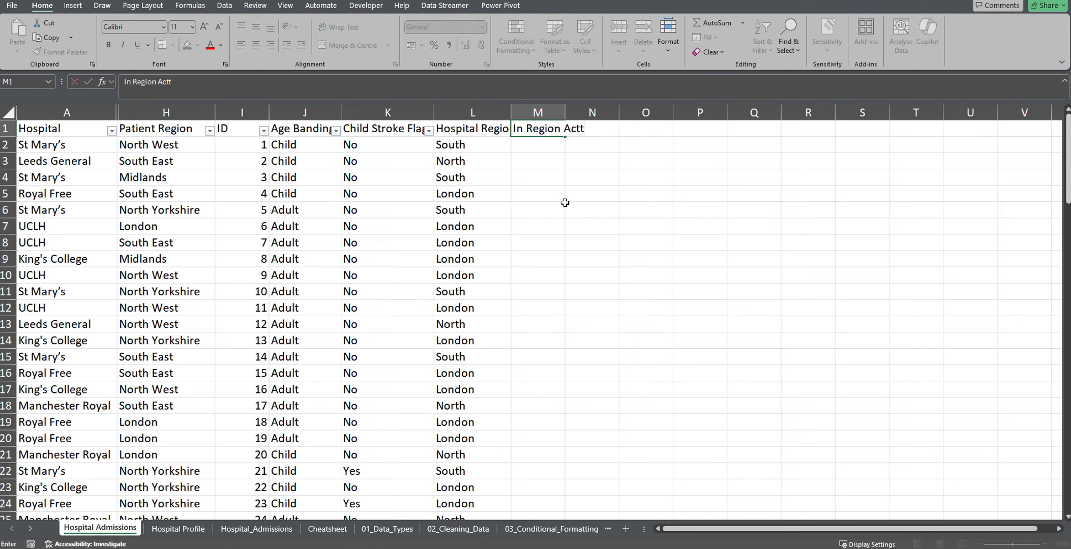
{"action": "key", "text": "BackSpace"}
{"action": "type", "text": "ivity"}
{"action": "key", "text": "Return"}
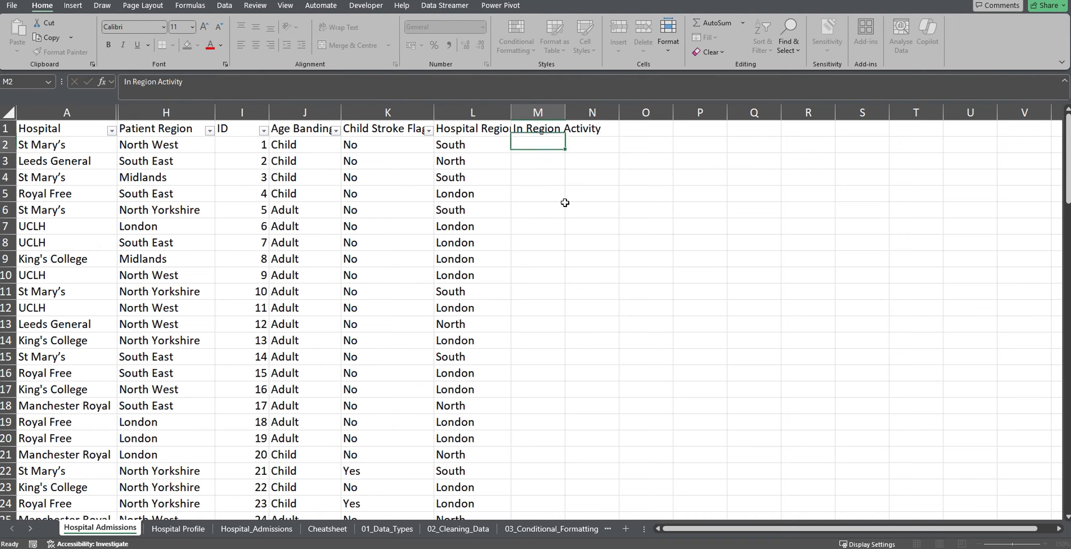
Step: Enter a SEARCH formula in M2 that looks for the hospital region in L2 within the patient region in H2
{"action": "type", "text": "=Sear"}
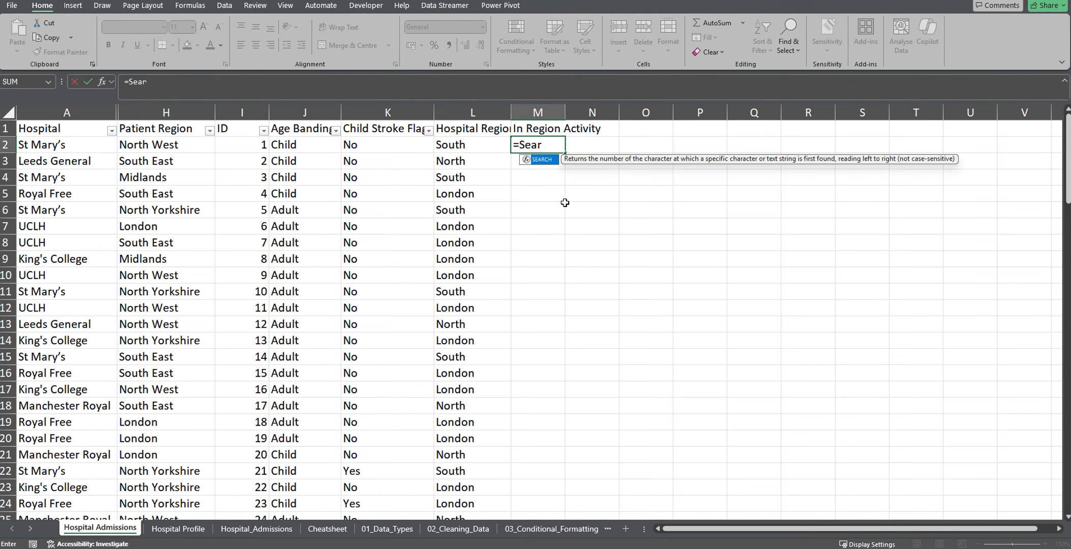
{"action": "type", "text": "ch("}
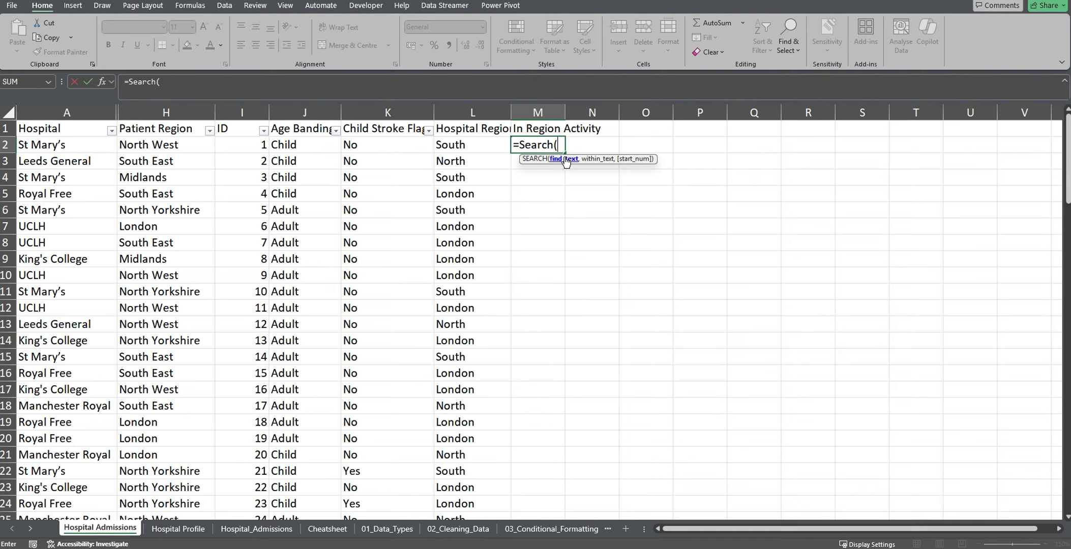
{"action": "left_click", "coordinate": [480, 146]}
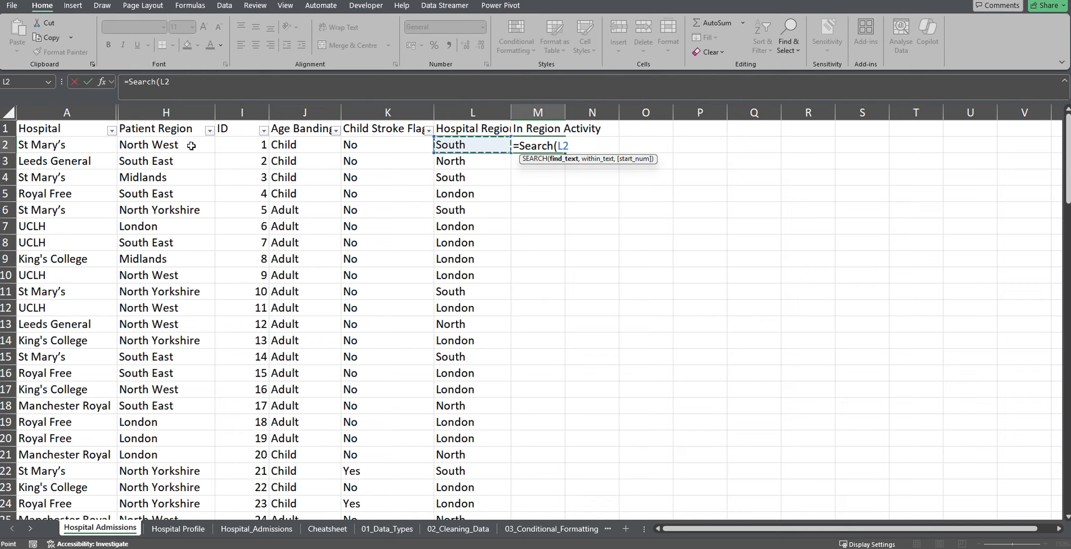
{"action": "type", "text": ","}
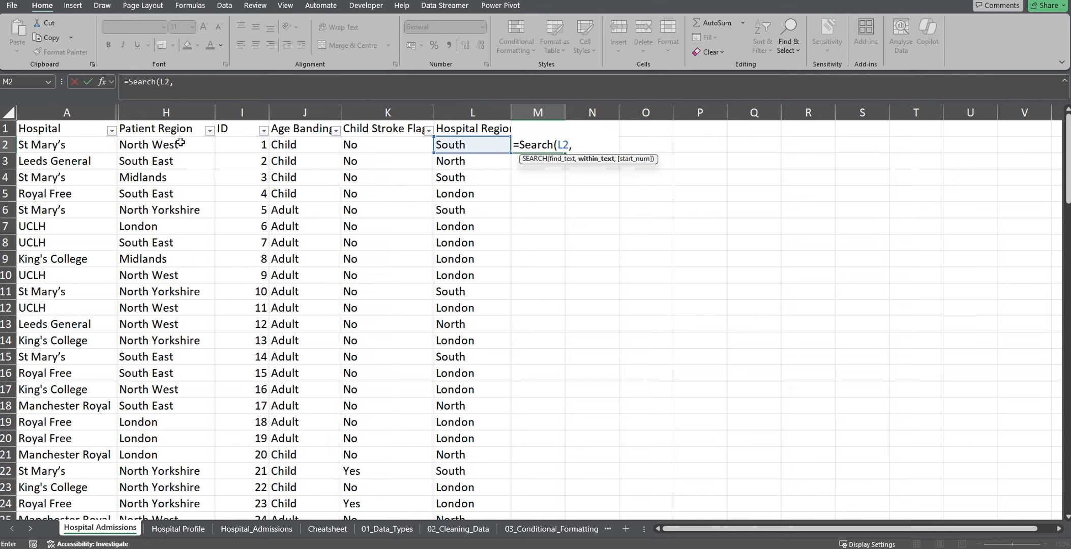
{"action": "left_click", "coordinate": [180, 143]}
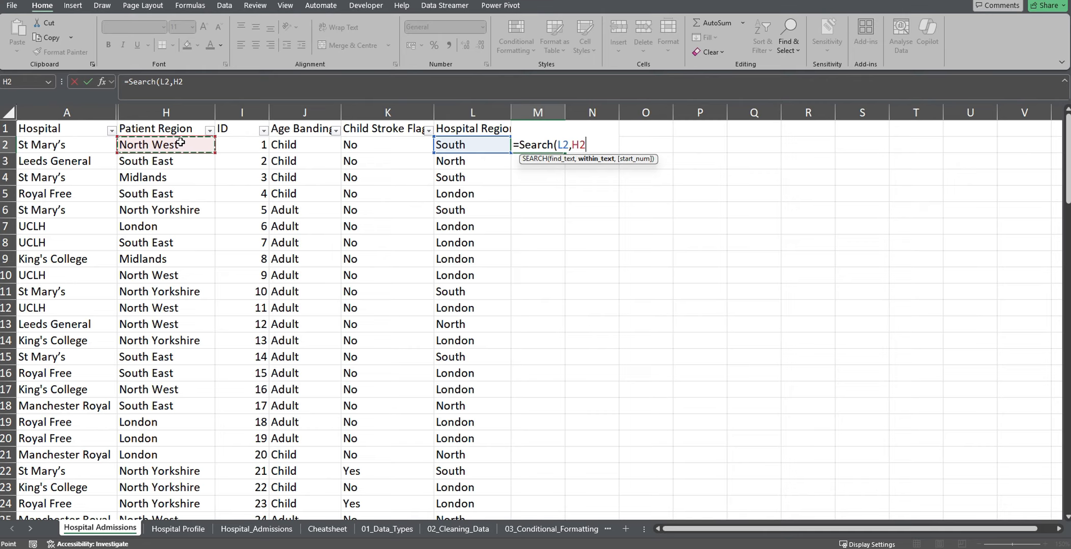
{"action": "type", "text": ")"}
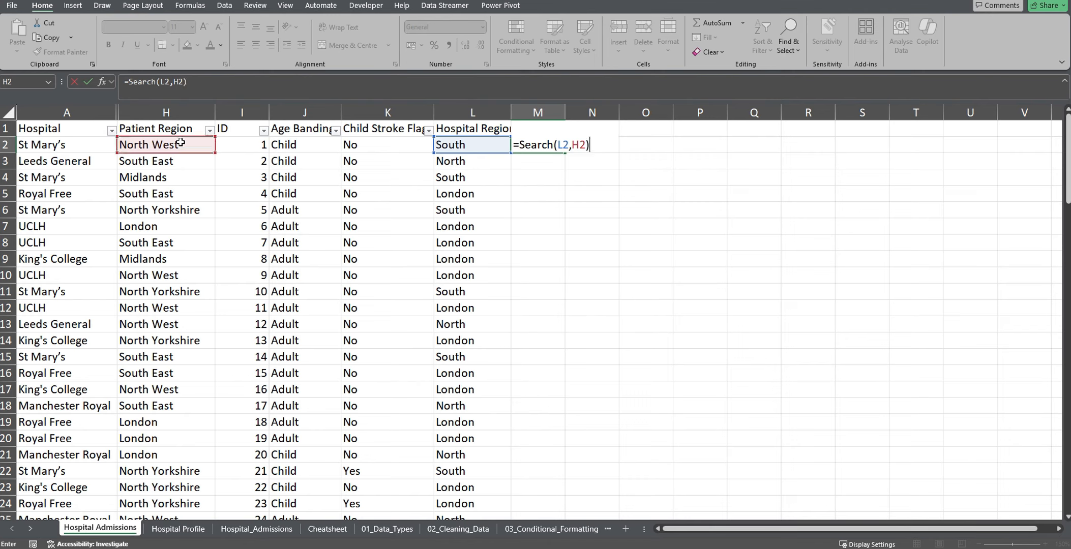
{"action": "key", "text": "Return"}
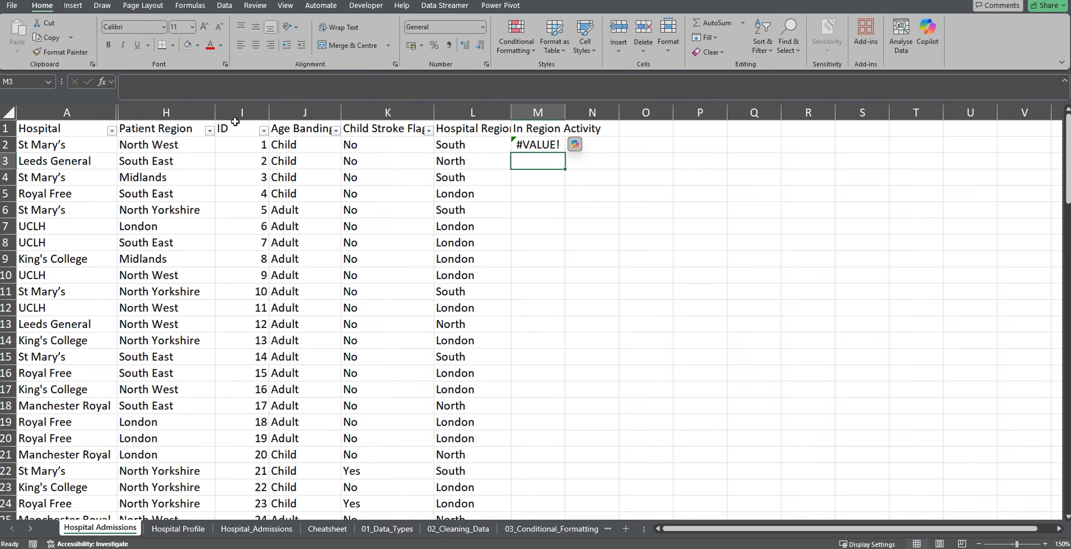
Step: Fill the SEARCH formula from M2 down to M15 and check the result in M7
{"action": "left_click", "coordinate": [532, 144]}
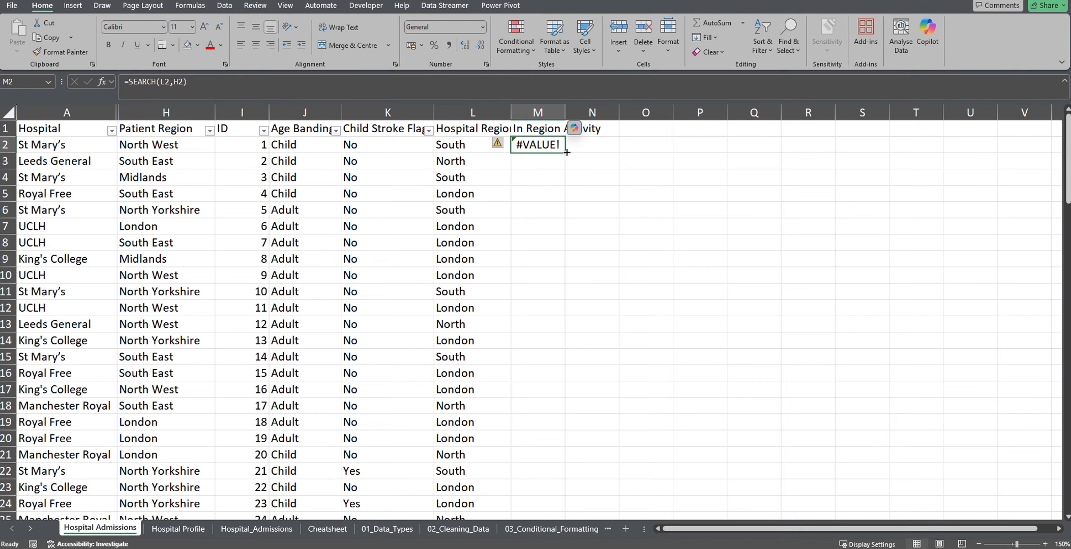
{"action": "left_click_drag", "start_coordinate": [565, 153], "coordinate": [559, 359]}
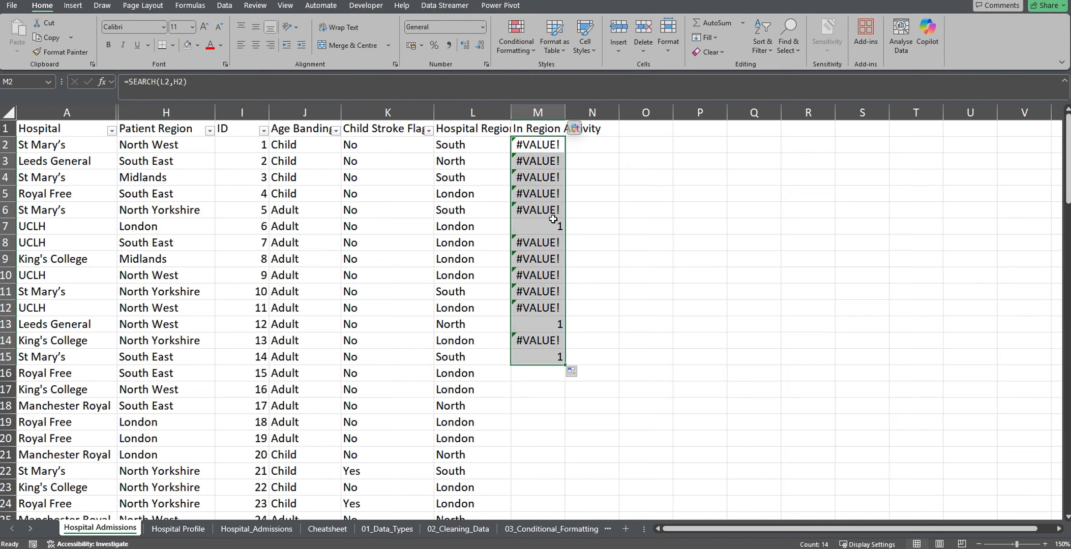
{"action": "left_click", "coordinate": [554, 225]}
{"action": "left_click", "coordinate": [549, 372]}
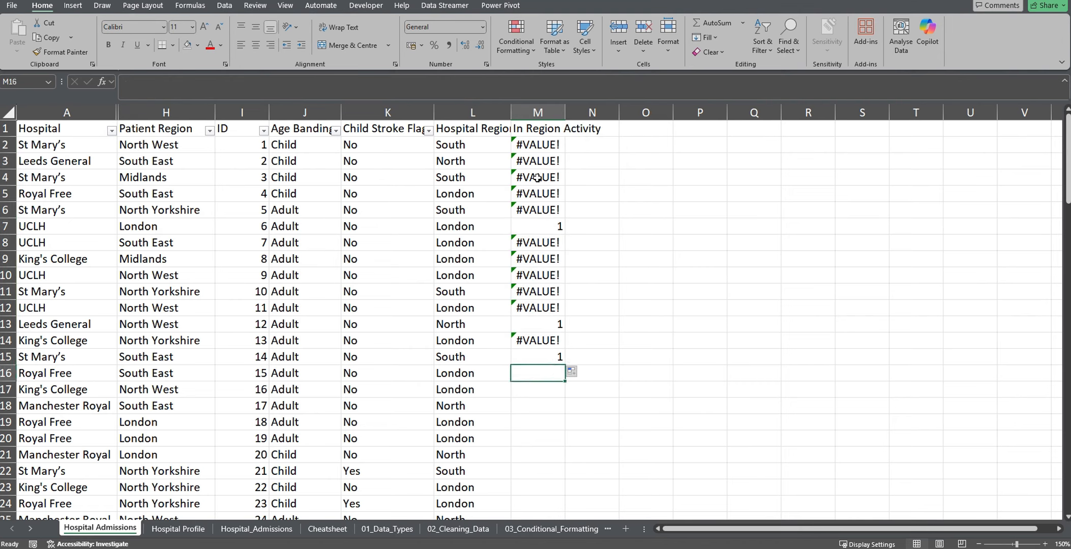
Step: Wrap the M2 SEARCH formula in IFERROR with "Out of Region" as the error value, and fill it down to M15
{"action": "left_click", "coordinate": [535, 136]}
{"action": "left_click", "coordinate": [537, 145]}
{"action": "left_click", "coordinate": [129, 82]}
{"action": "type", "text": "IFERROR(SEARCH(L2,H2"}
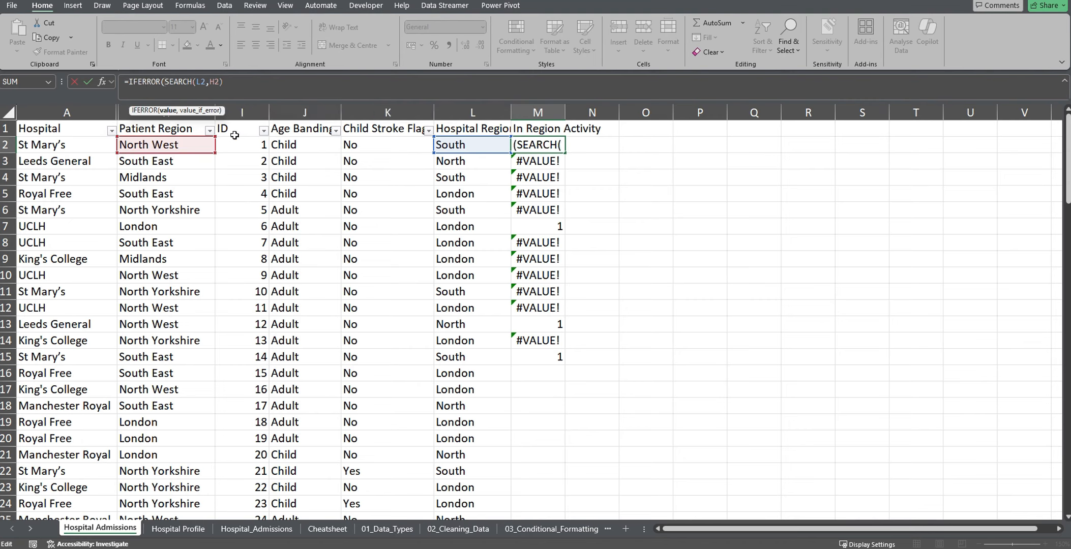
{"action": "left_click", "coordinate": [243, 81]}
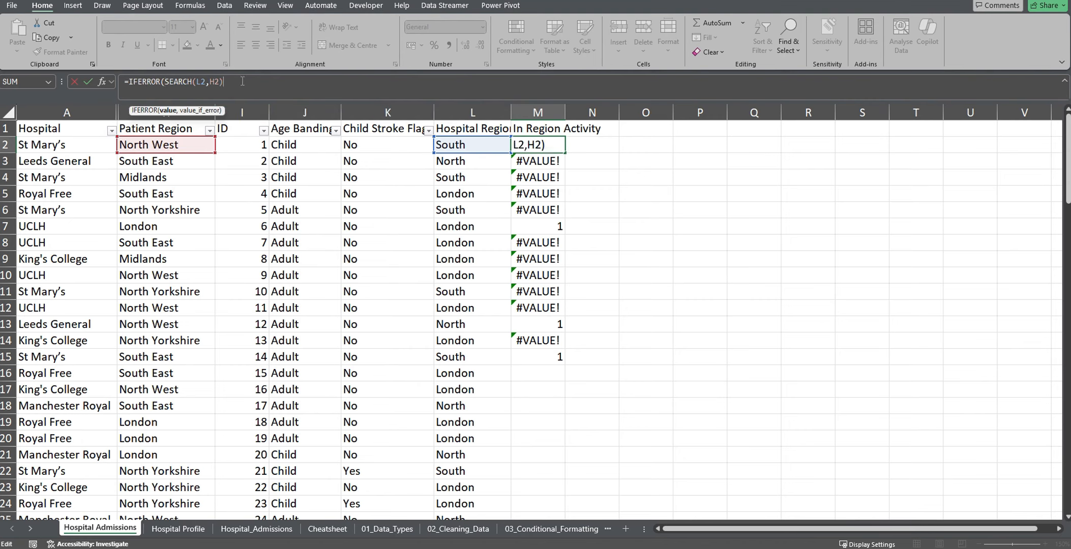
{"action": "type", "text": ",\"Out of Region\")"}
{"action": "key", "text": "ctrl+Return"}
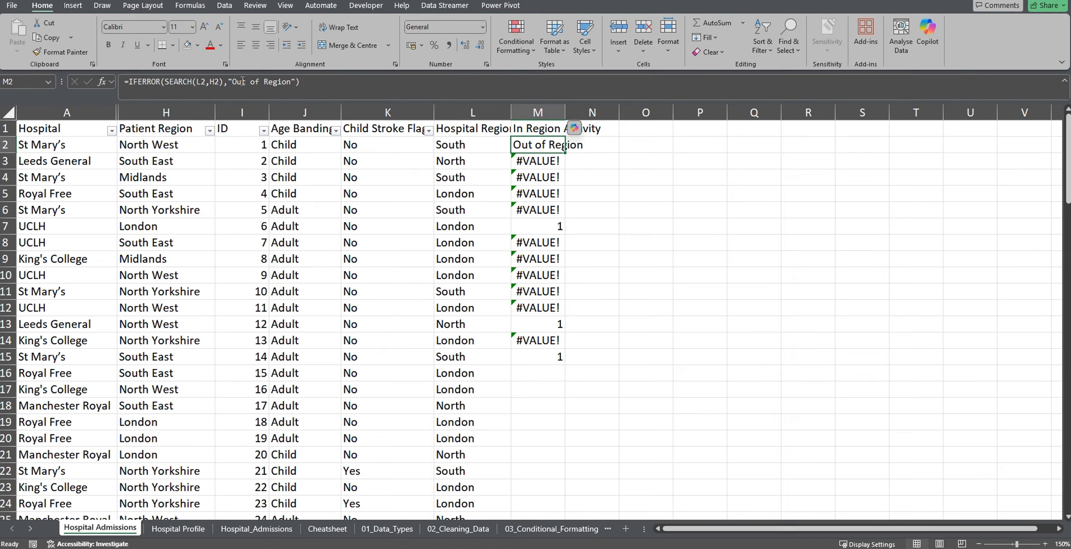
{"action": "double_click", "coordinate": [564, 153]}
{"action": "left_click", "coordinate": [552, 231]}
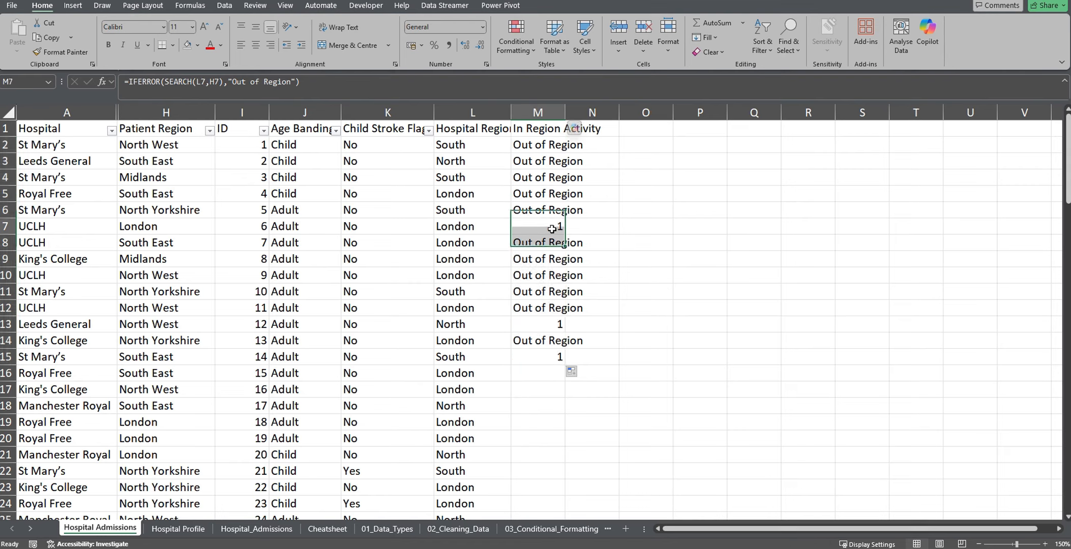
Step: Wrap the M2 formula in an IF that gives "In Region" when the result equals 1 and "Out of Region" otherwise
{"action": "left_click", "coordinate": [555, 323]}
{"action": "left_click", "coordinate": [553, 344]}
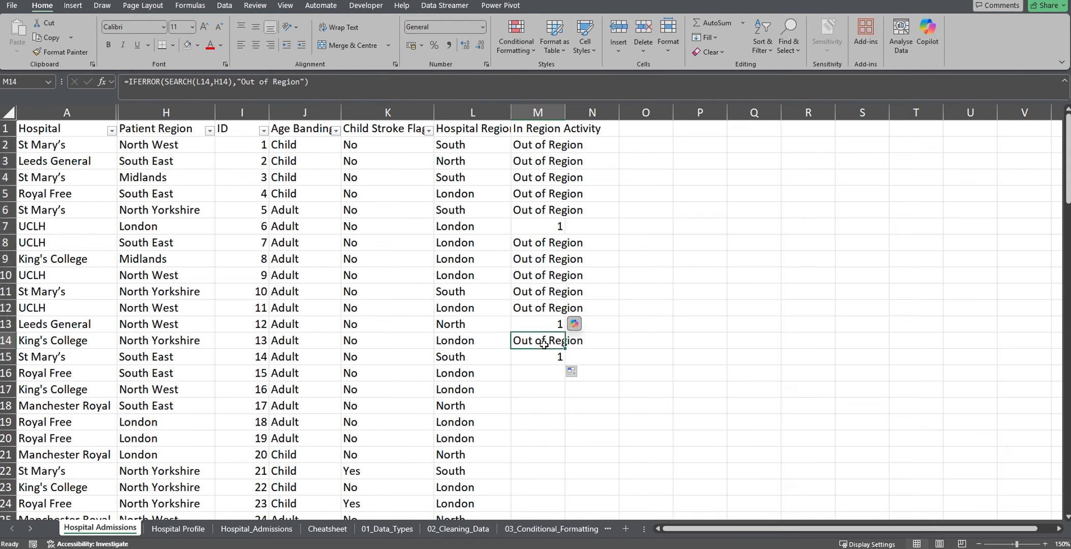
{"action": "left_click", "coordinate": [545, 355]}
{"action": "key", "text": "Up"}
{"action": "left_click", "coordinate": [542, 142]}
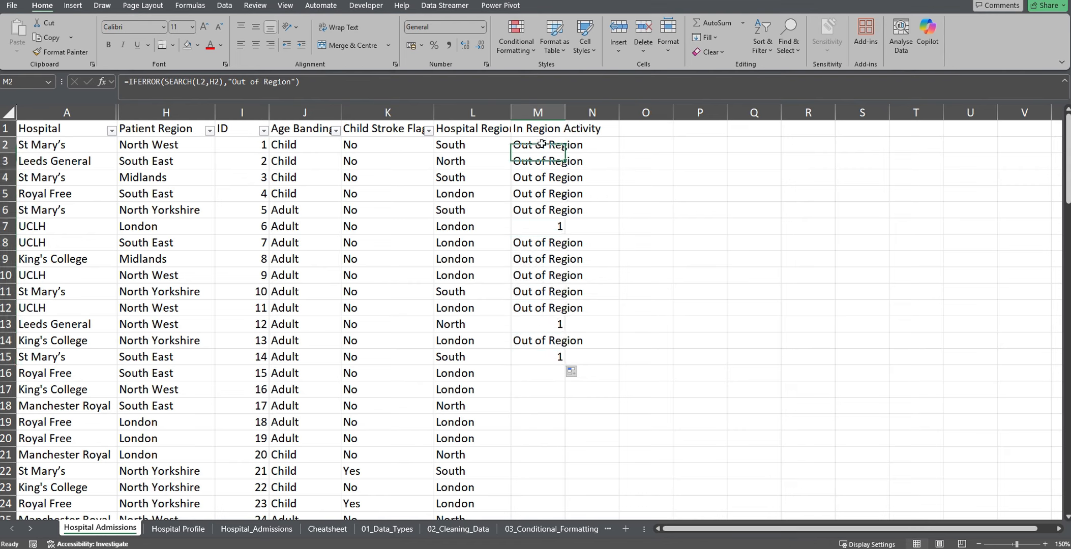
{"action": "left_click", "coordinate": [127, 82]}
{"action": "type", "text": "If("}
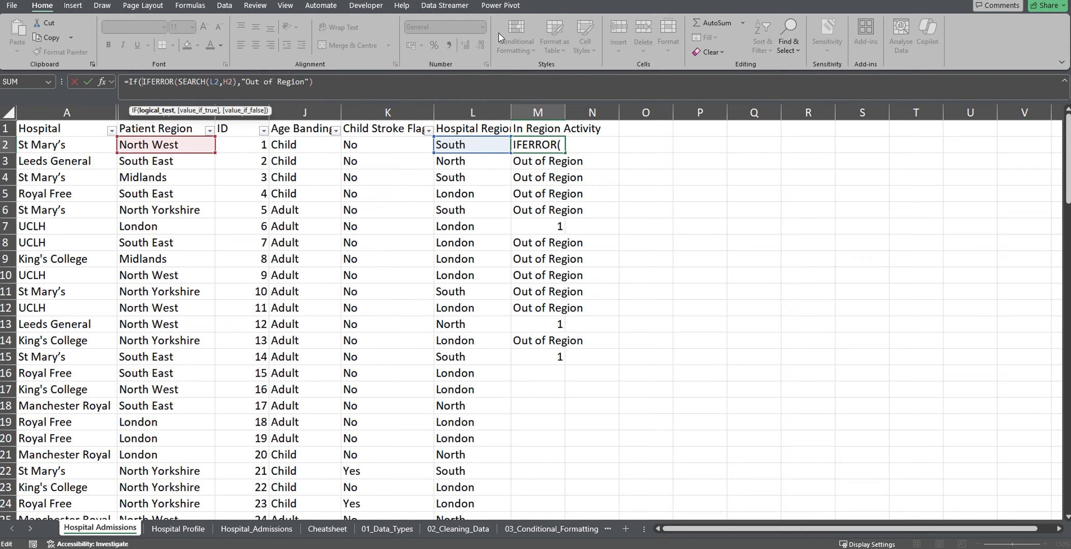
{"action": "left_click", "coordinate": [400, 89]}
{"action": "type", "text": "=1,"}
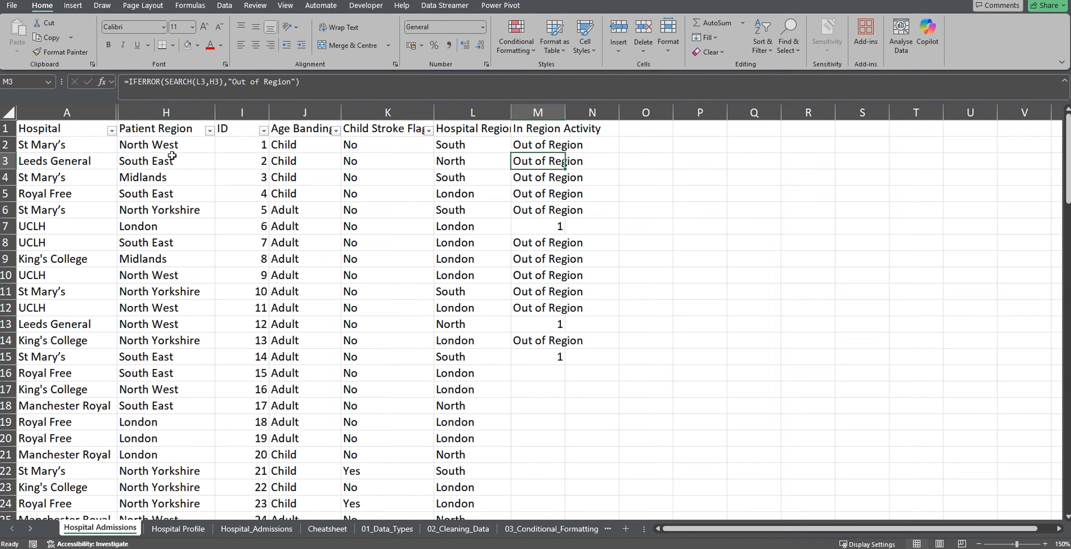
{"action": "left_click", "coordinate": [153, 146]}
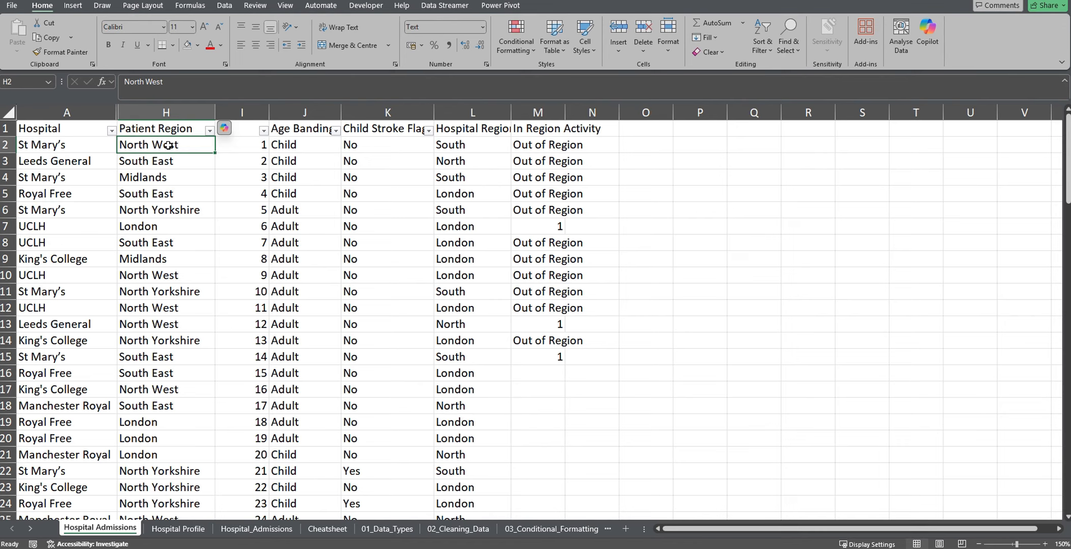
Step: Fill the M2 formula down the whole data column and reapply the header filters so they also cover columns L and M
{"action": "left_click", "coordinate": [538, 145]}
{"action": "left_click_drag", "start_coordinate": [564, 153], "coordinate": [565, 359]}
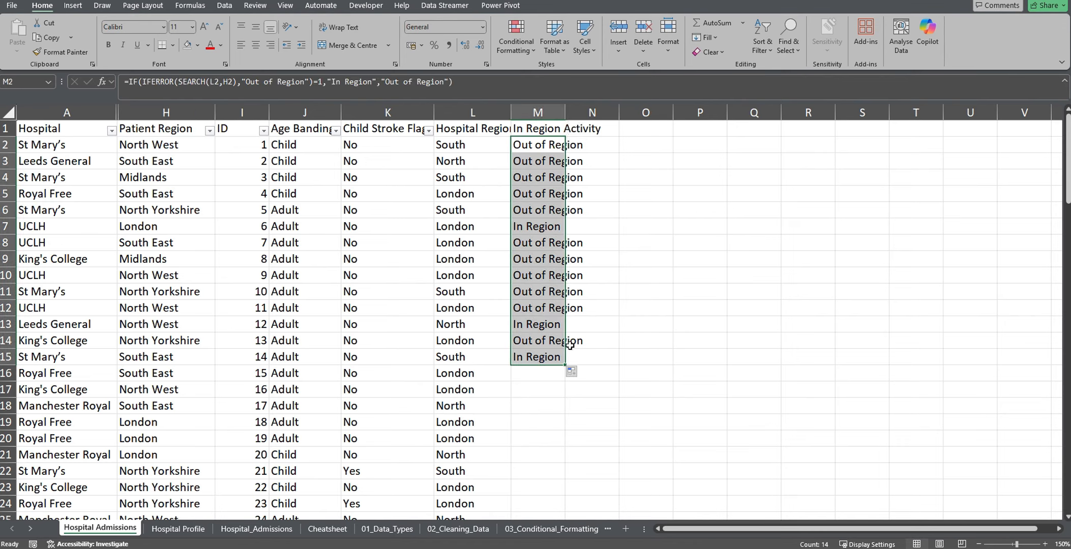
{"action": "double_click", "coordinate": [565, 365]}
{"action": "key", "text": "ctrl+shift+l"}
{"action": "key", "text": "ctrl+shift+l"}
Step: Filter the In Region Activity column by its values and clear that filter again
{"action": "left_click", "coordinate": [560, 130]}
{"action": "left_click", "coordinate": [432, 290]}
{"action": "left_click", "coordinate": [514, 391]}
{"action": "left_click", "coordinate": [559, 130]}
{"action": "left_click", "coordinate": [472, 202]}
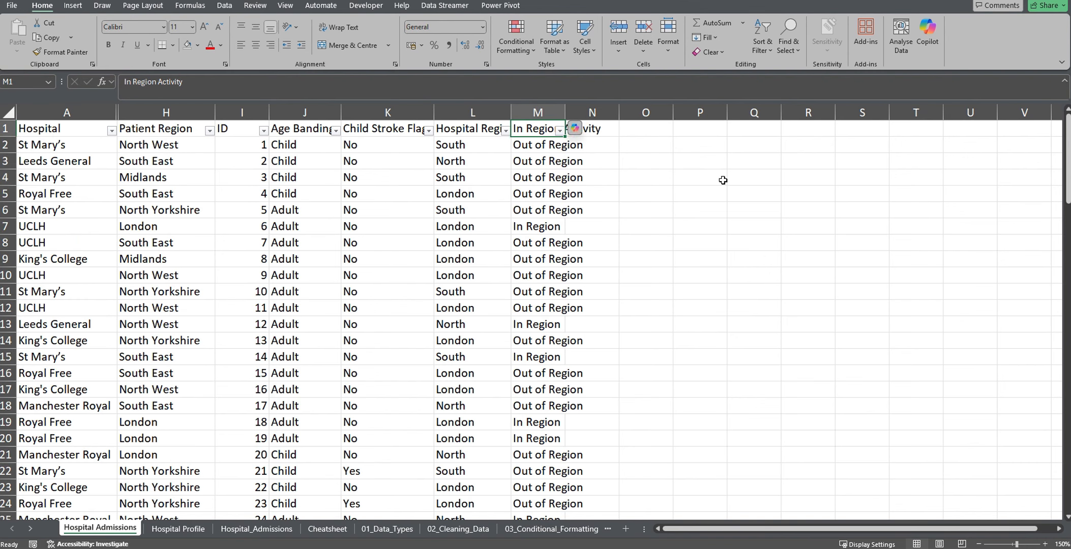
Step: Enter the title "Summary Table" in P4 and widen column P
{"action": "left_click", "coordinate": [723, 179]}
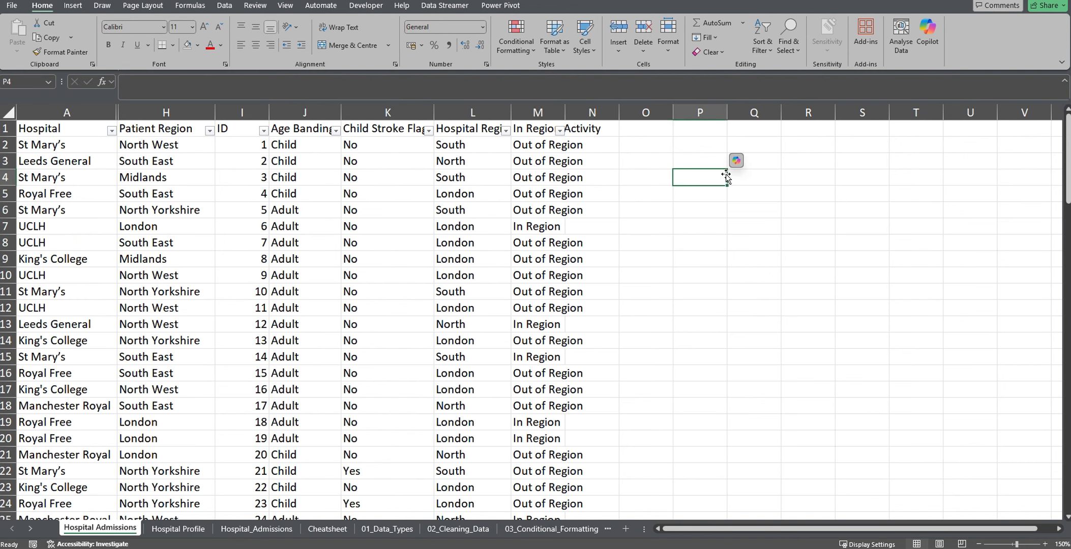
{"action": "type", "text": "Summary Table"}
{"action": "key", "text": "Return"}
{"action": "left_click_drag", "start_coordinate": [726, 111], "coordinate": [834, 112]}
{"action": "type", "text": "=Average("}
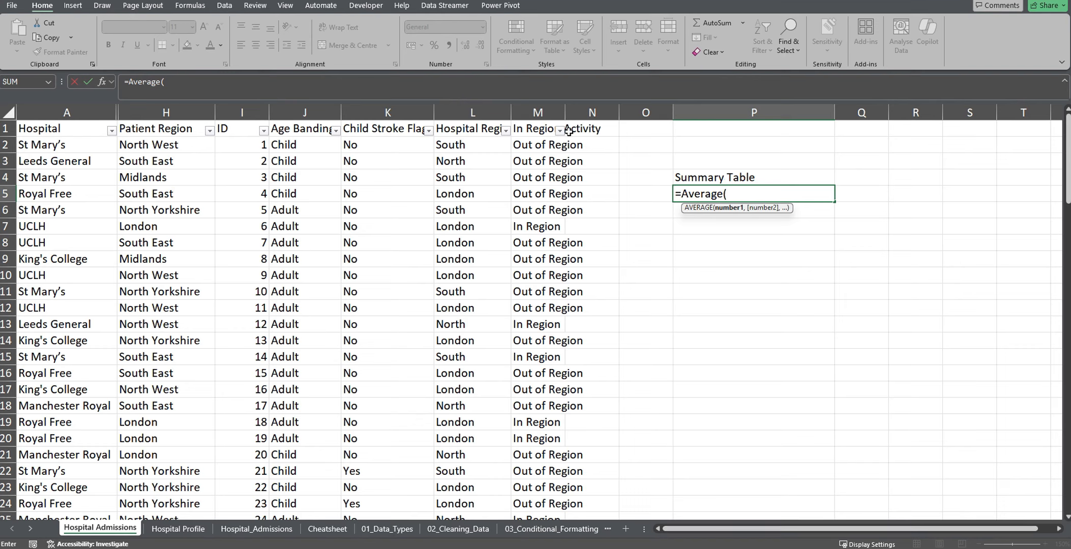
{"action": "key", "text": "BackSpace"}
{"action": "key", "text": "BackSpace"}
{"action": "key", "text": "BackSpace"}
{"action": "key", "text": "BackSpace"}
{"action": "key", "text": "BackSpace"}
{"action": "key", "text": "BackSpace"}
{"action": "key", "text": "Escape"}
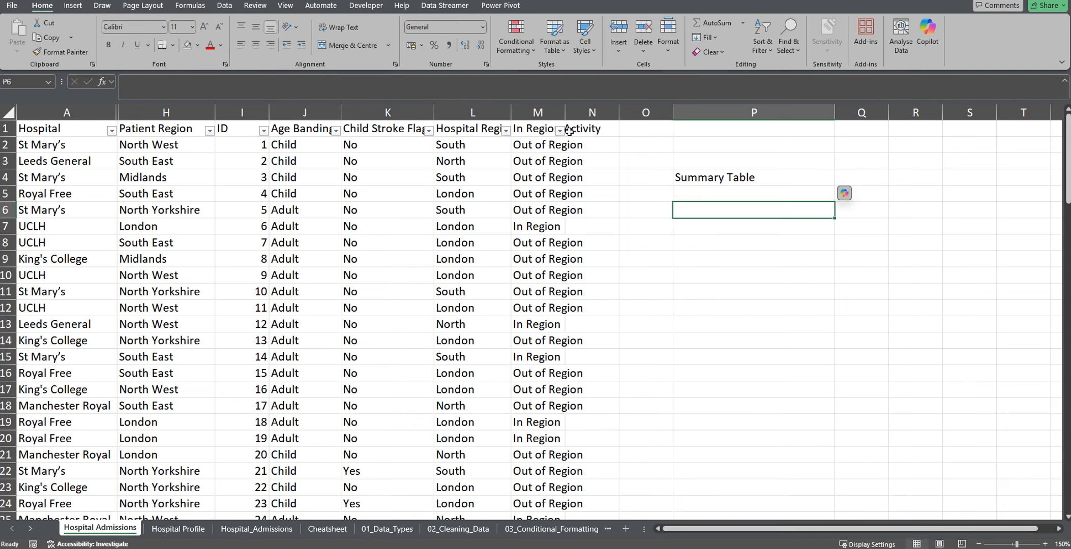
Step: Unhide the columns between Hospital (A) and Patient Region (H)
{"action": "left_click", "coordinate": [175, 114]}
{"action": "left_click", "coordinate": [106, 110], "text": "shift"}
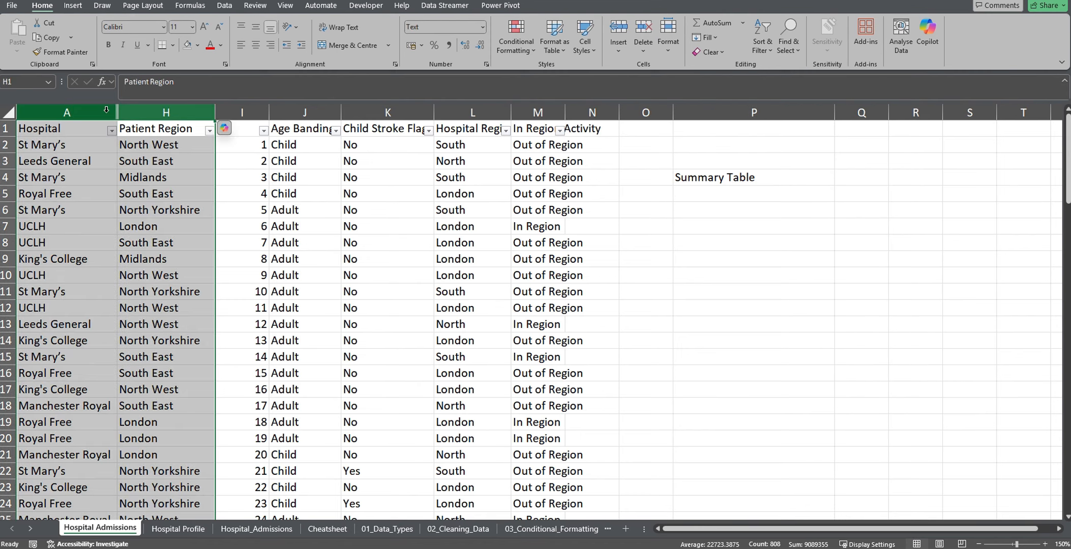
{"action": "right_click", "coordinate": [105, 110]}
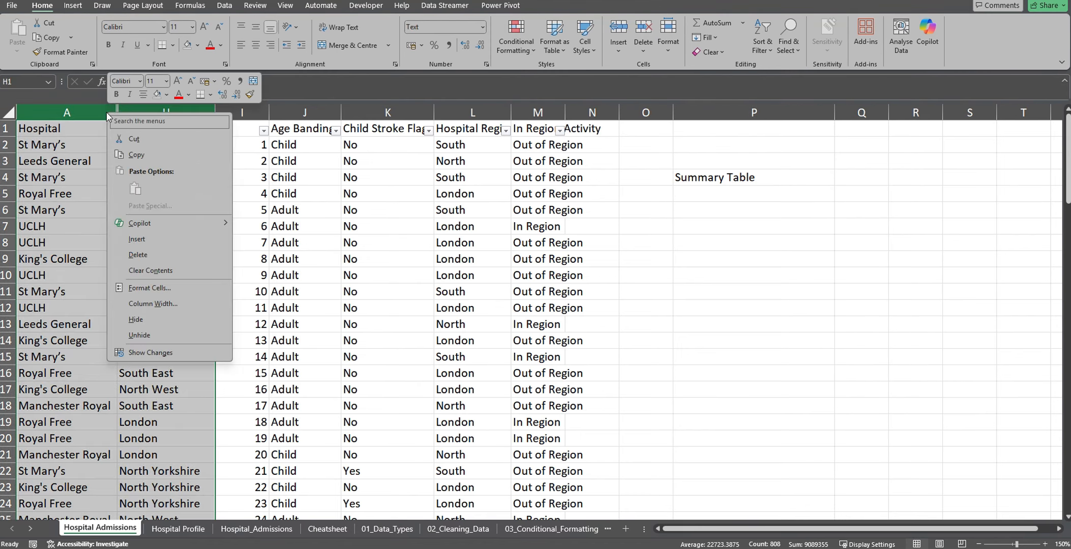
{"action": "left_click", "coordinate": [153, 333]}
Step: Enter an AVERAGE formula in P5 over the patient ages in B2:B101
{"action": "key", "text": "Right"}
{"action": "key", "text": "Right"}
{"action": "key", "text": "Right"}
{"action": "key", "text": "Right"}
{"action": "key", "text": "Right"}
{"action": "key", "text": "Right"}
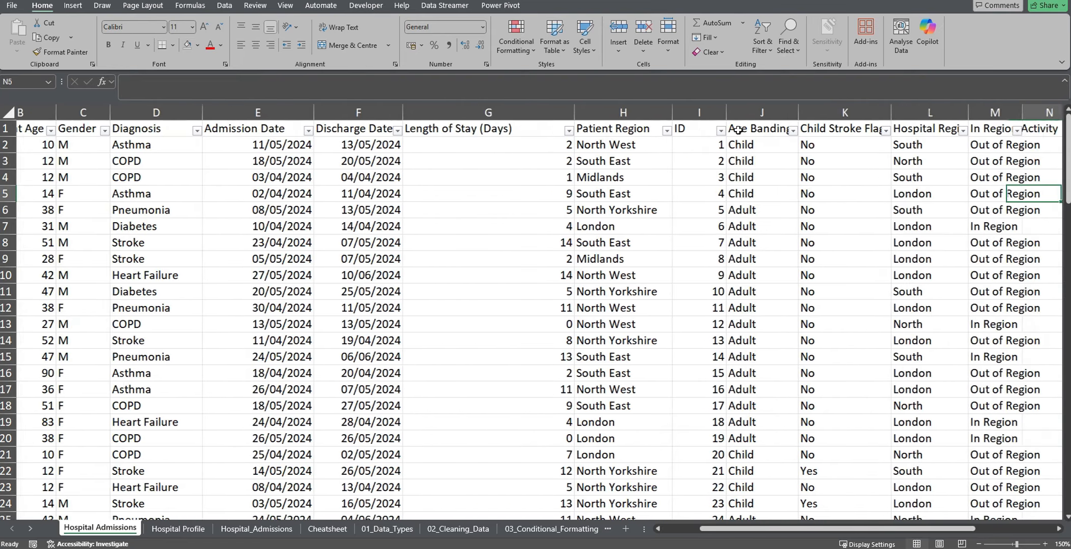
{"action": "key", "text": "Left"}
{"action": "type", "text": "=Average("}
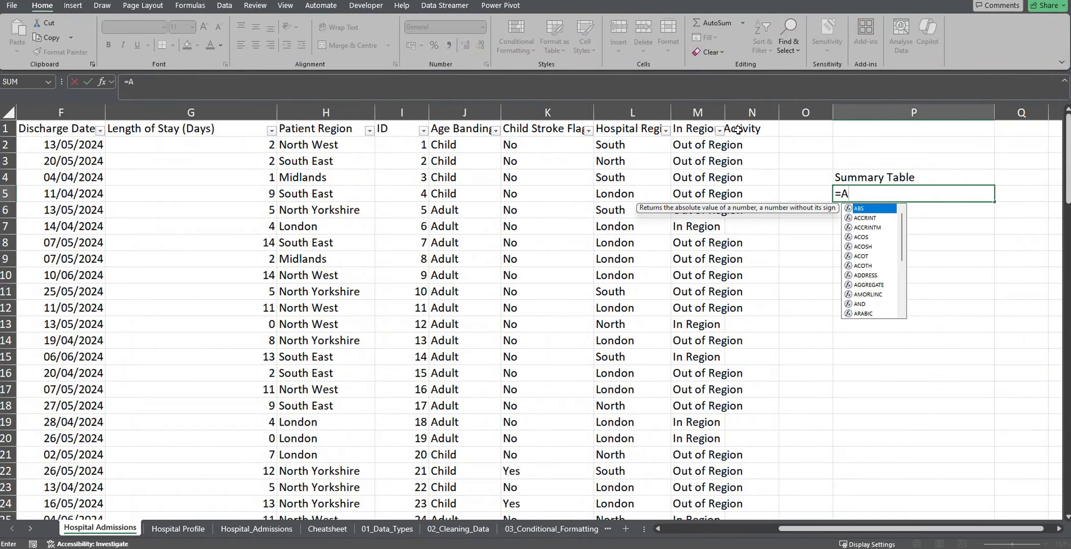
{"action": "scroll", "coordinate": [541, 341], "scroll_direction": "left", "scroll_amount": 3}
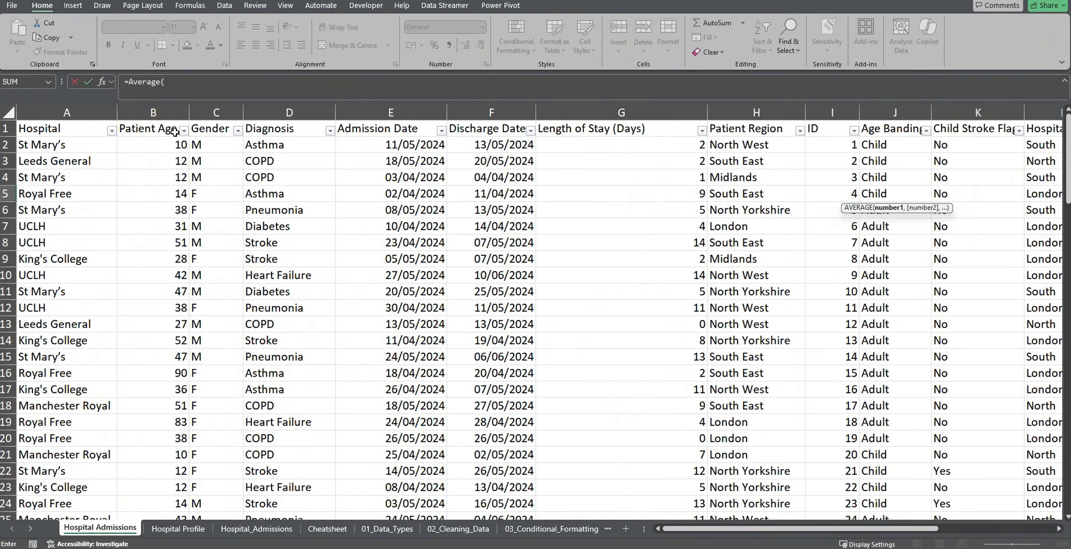
{"action": "left_click", "coordinate": [167, 142]}
{"action": "key", "text": "ctrl+shift+Down"}
{"action": "key", "text": "Return"}
Step: Sum the length of stay G2:G101 in P6, and label the results "Average Patient Age" in Q5 and "Total LoS" in Q6
{"action": "type", "text": "=SUM("}
{"action": "left_click", "coordinate": [621, 145]}
{"action": "type", "text": "Average Patient AgeTotal LoS"}
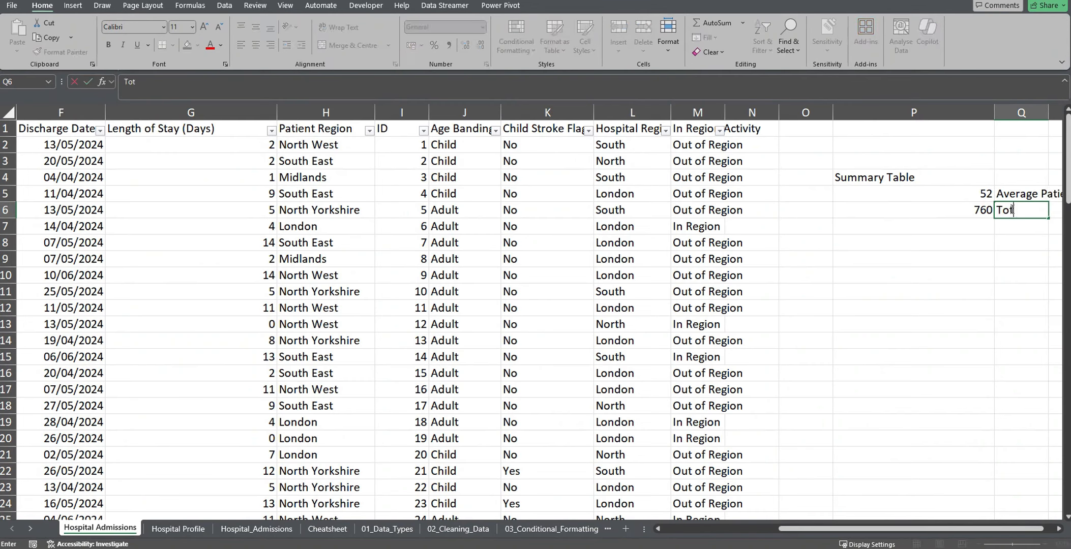
{"action": "key", "text": "Return"}
{"action": "left_click", "coordinate": [982, 210]}
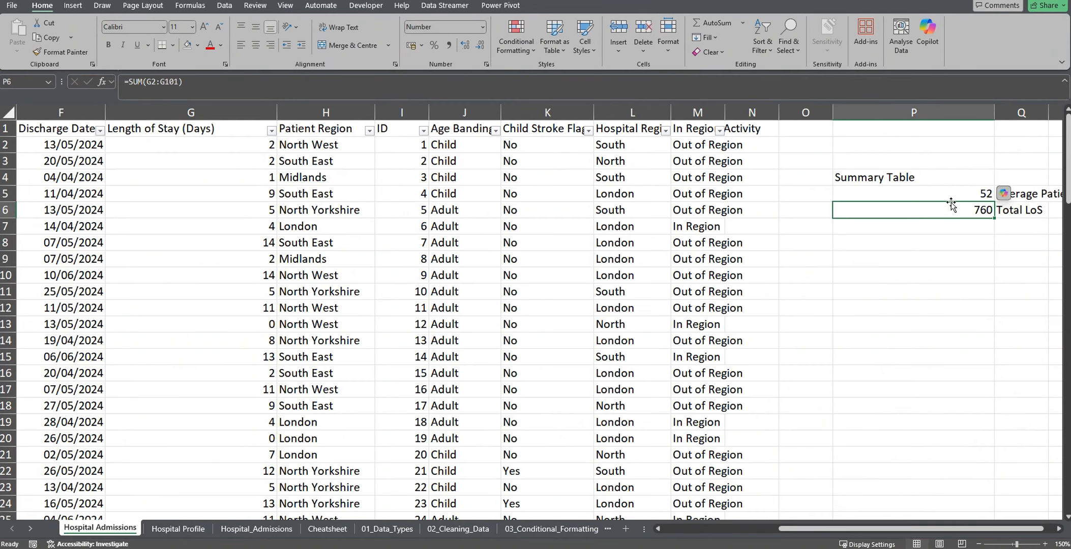
{"action": "key", "text": "Up"}
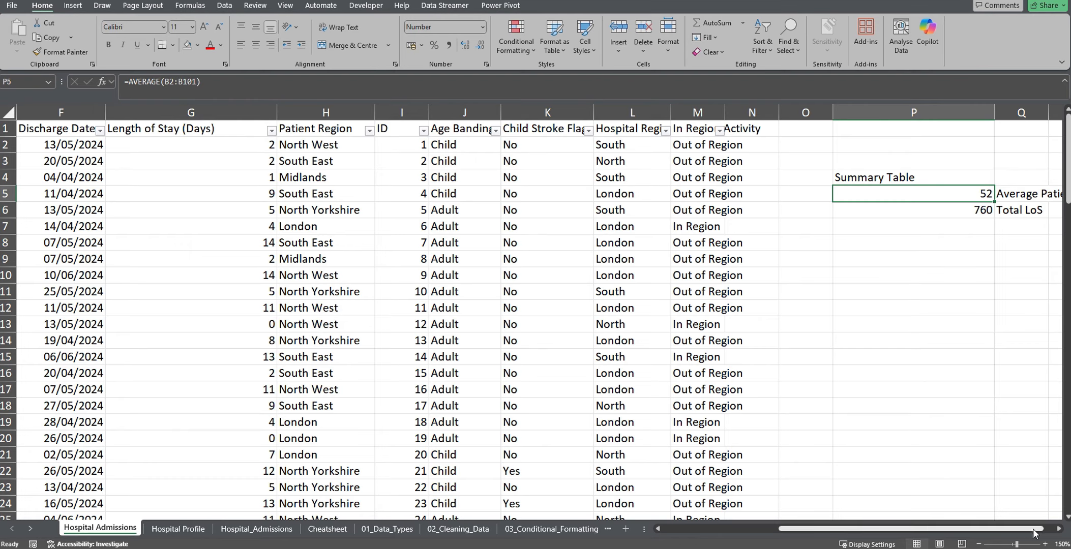
Step: Start a COUNTIFS formula in P7, below the total length of stay, and bring the data columns into reach for the criteria range
{"action": "left_click", "coordinate": [1059, 529]}
{"action": "left_click", "coordinate": [1059, 529]}
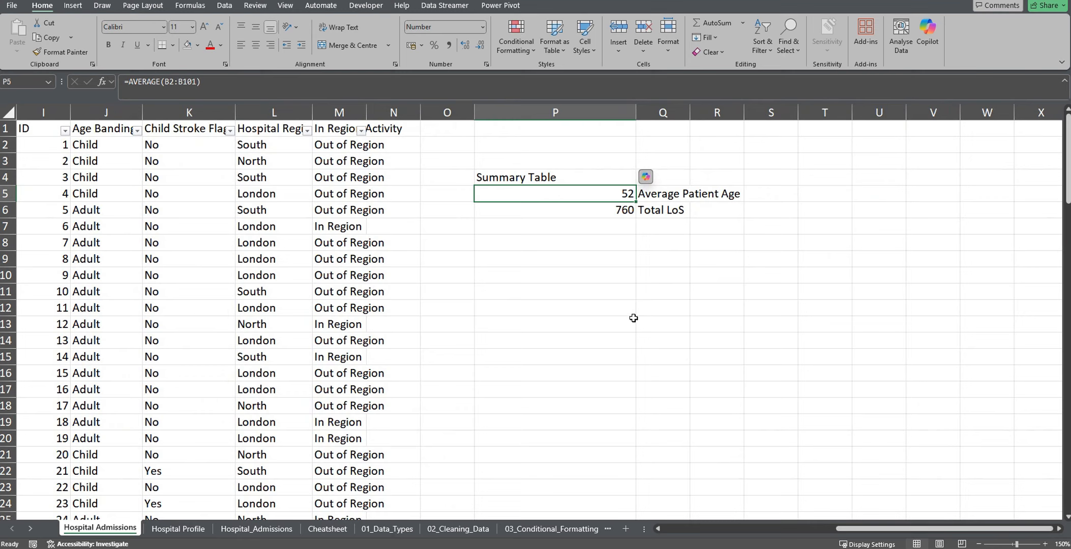
{"action": "left_click", "coordinate": [604, 224]}
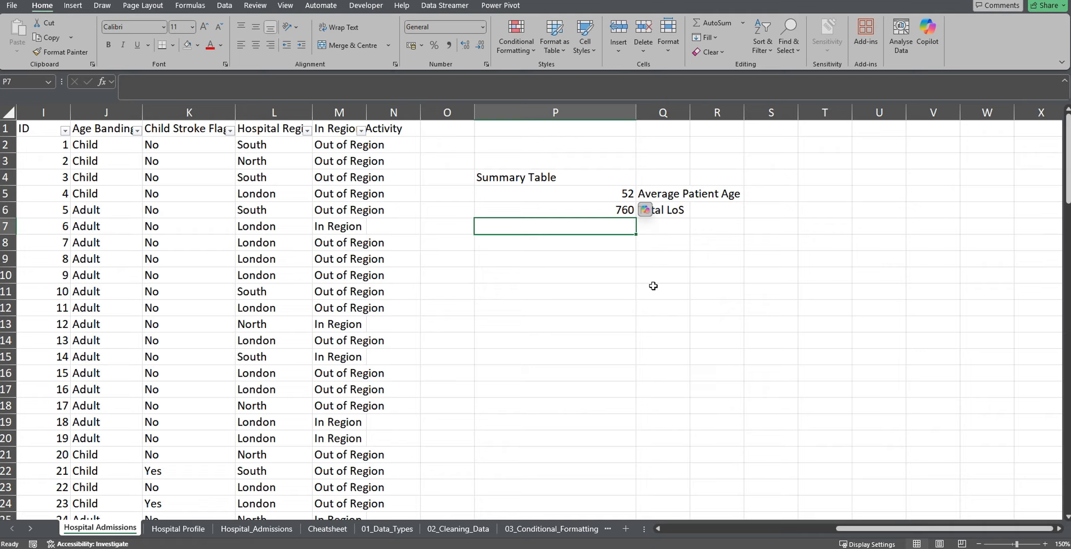
{"action": "type", "text": "=COUNTIFS("}
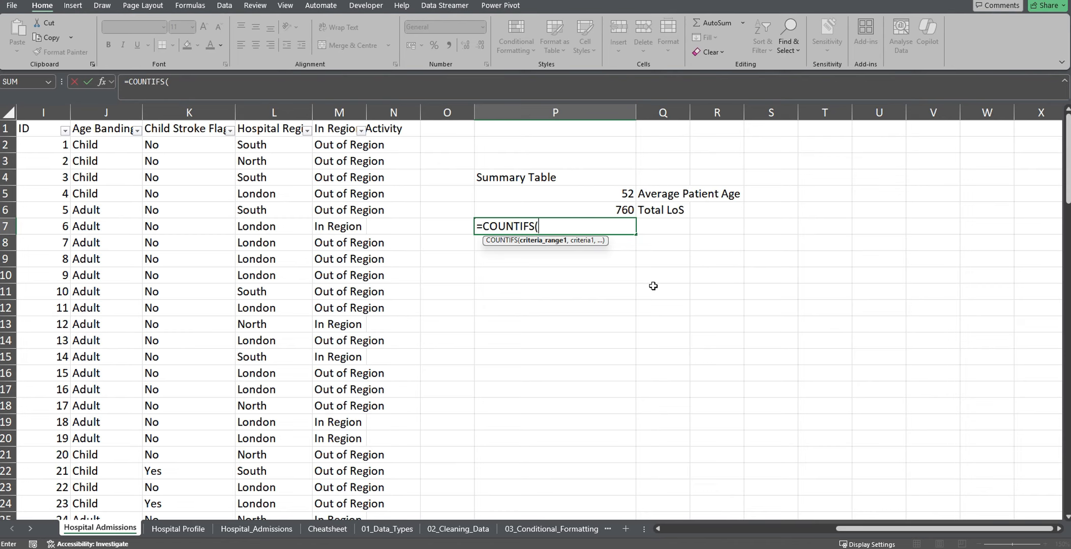
{"action": "left_click_drag", "start_coordinate": [860, 529], "coordinate": [746, 526]}
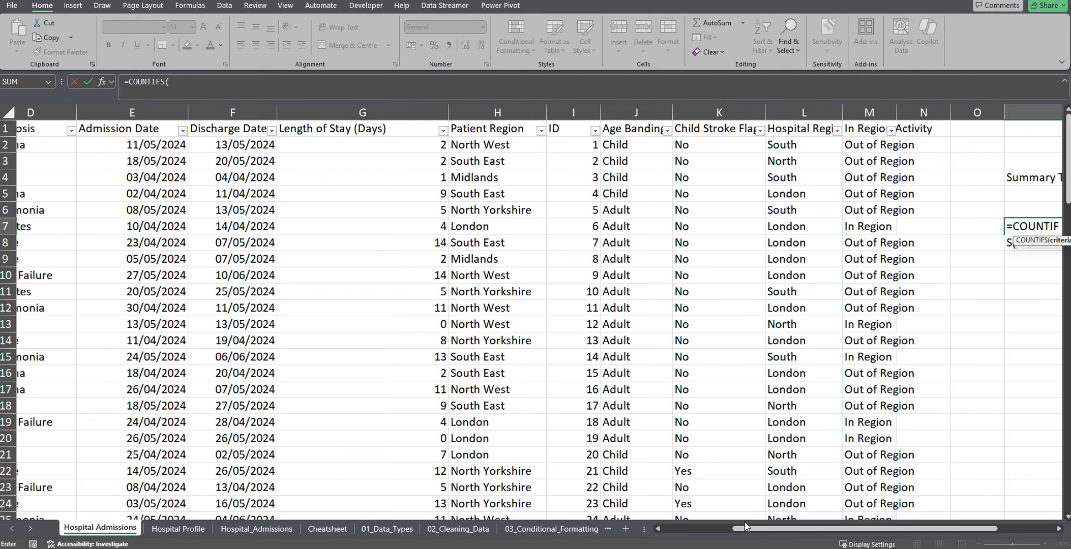